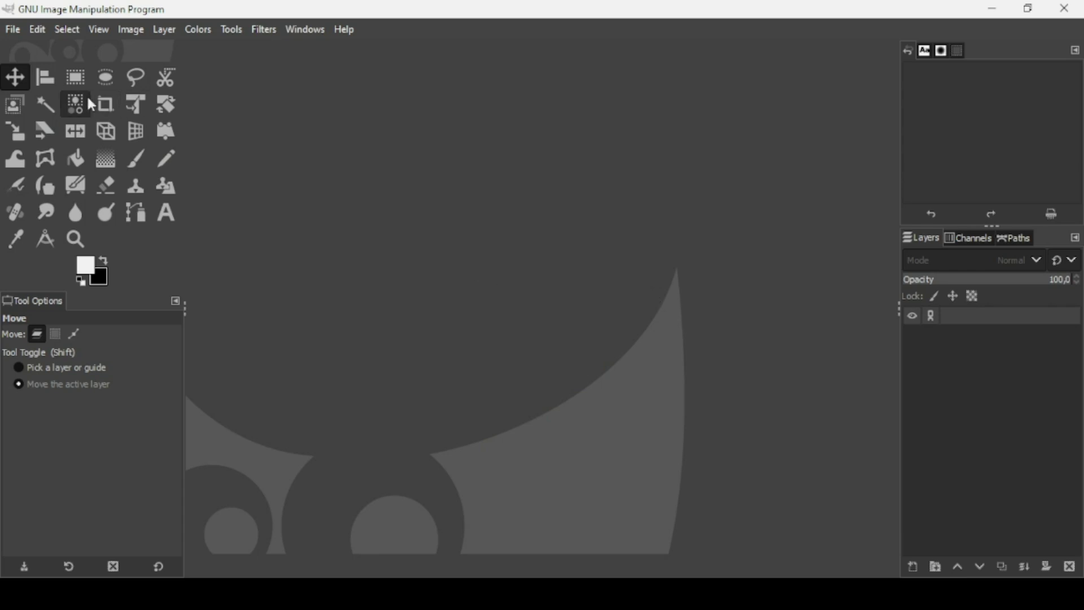
- Create a new 1920 × 1080 px image
left_click(15, 30)
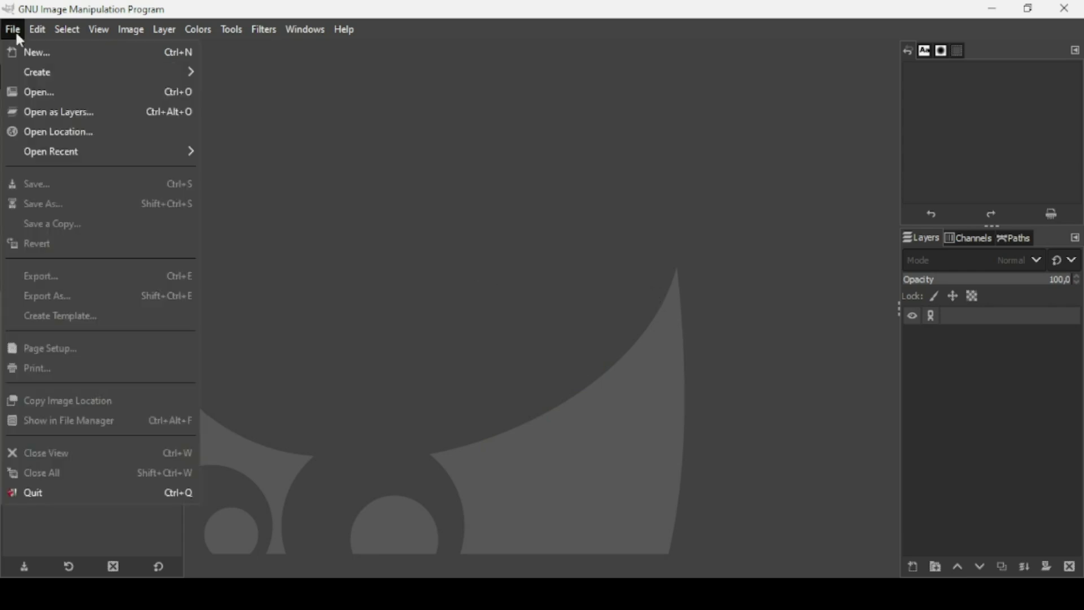
left_click(22, 48)
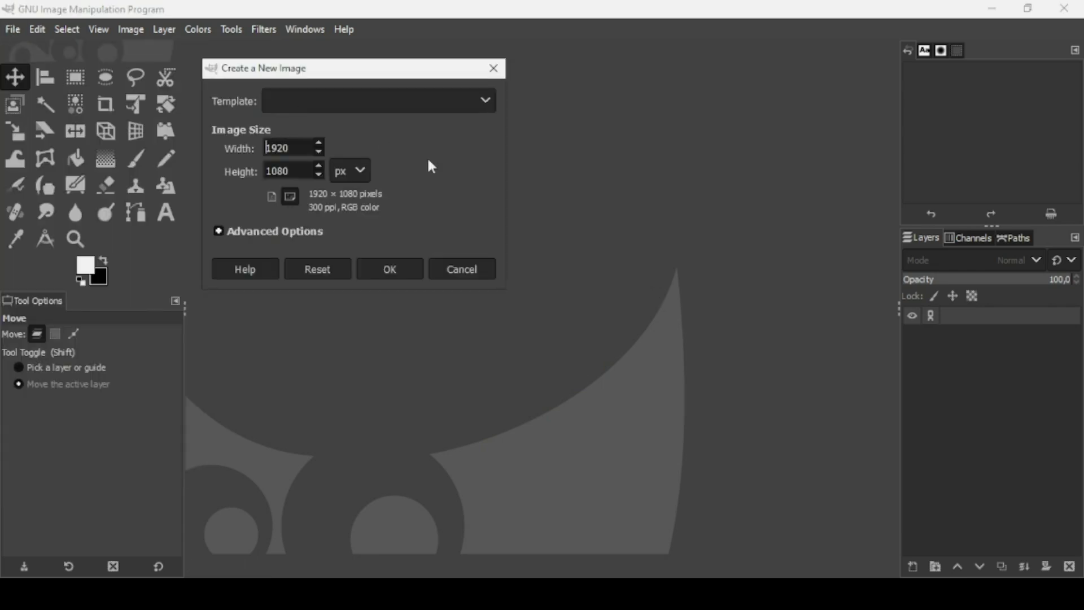
left_click(404, 273)
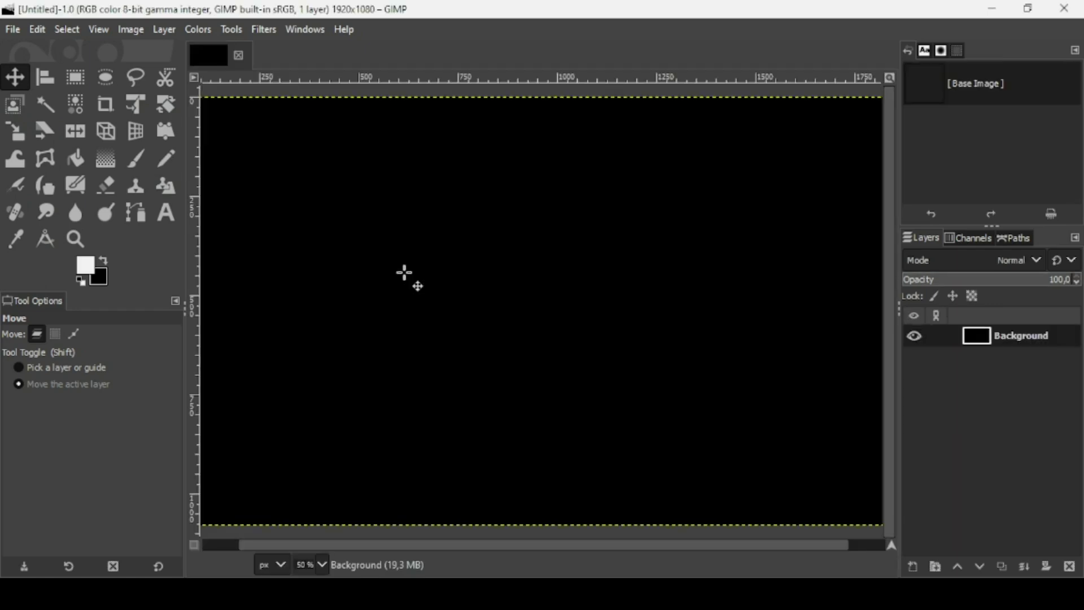
key("minus")
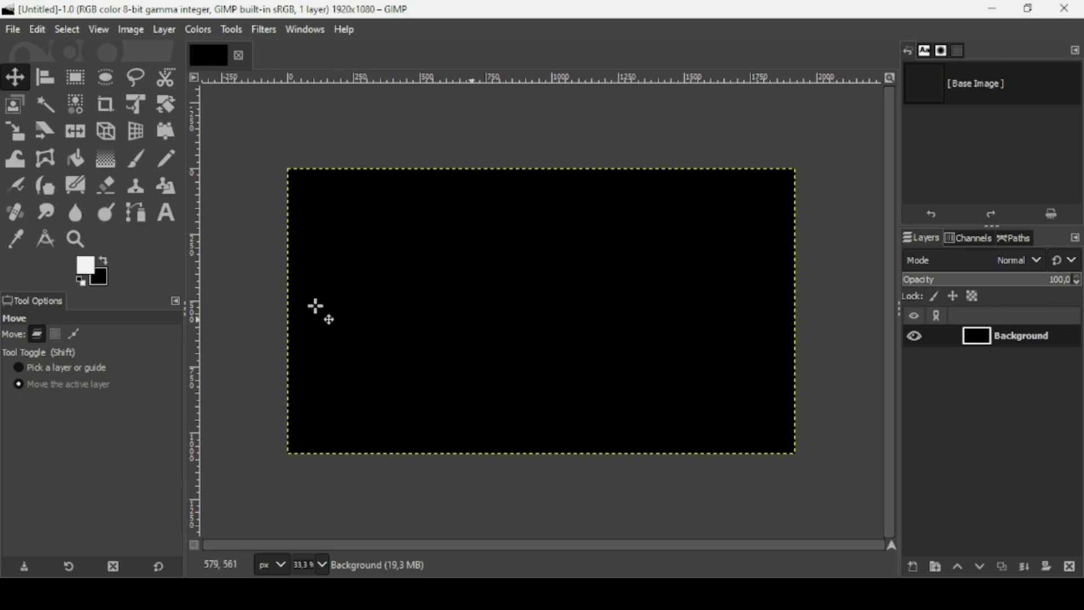
- Set the background color to light blue 4dbae6 and fill the Background layer with it
left_click(102, 276)
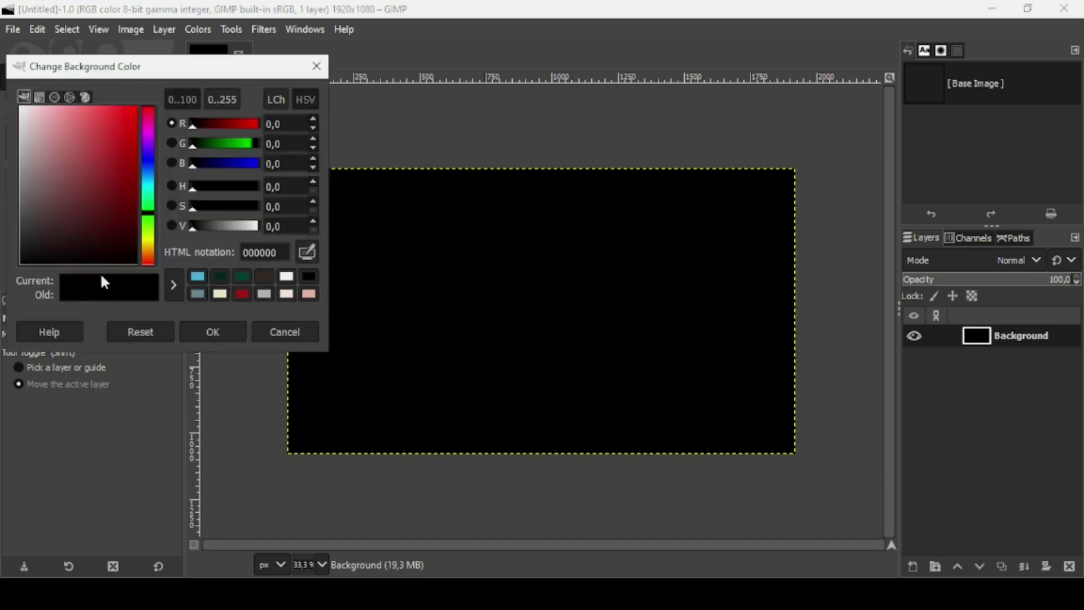
left_click(197, 277)
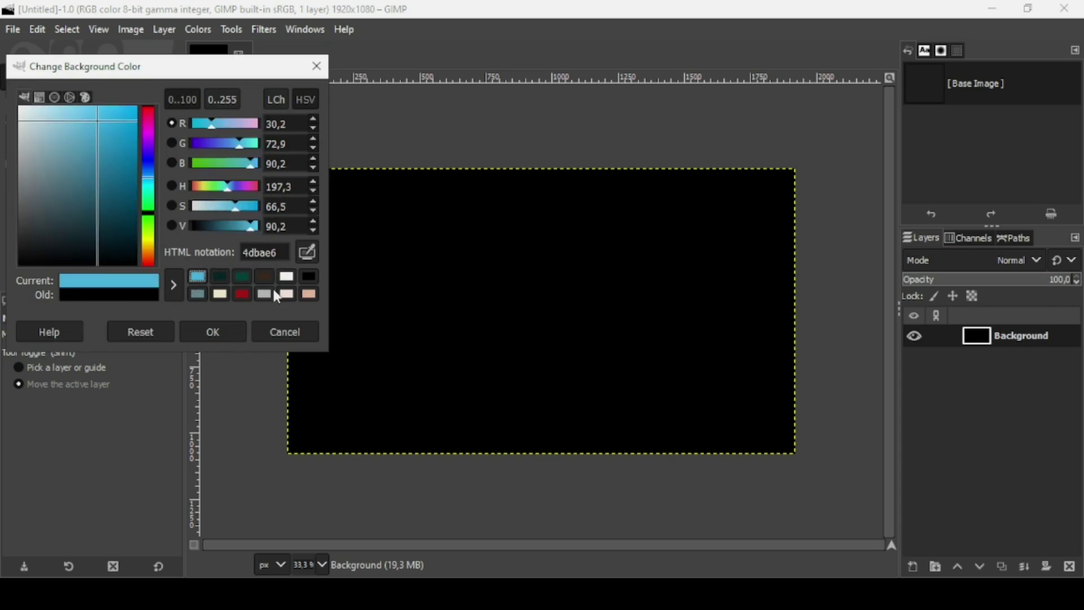
left_click(220, 332)
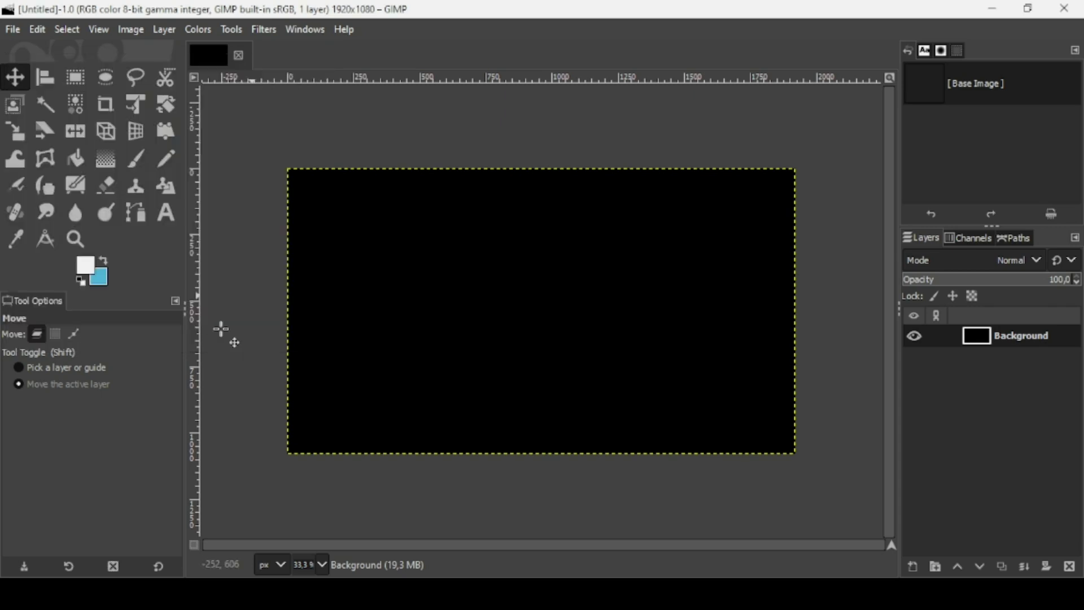
left_click_drag(100, 279, 500, 262)
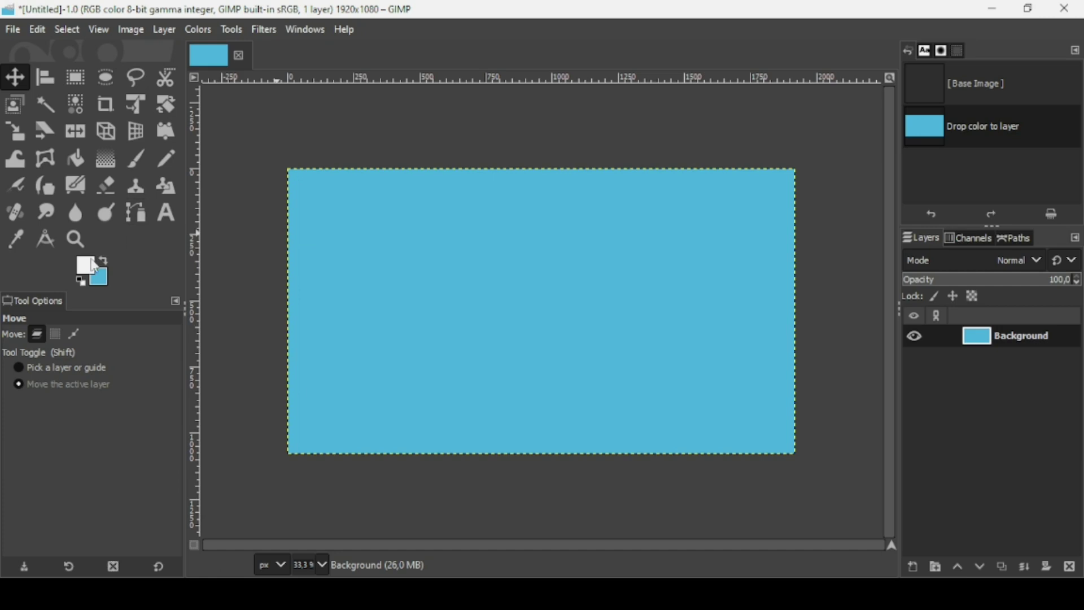
- Add a white text layer with the letter O at 350 px in the image's upper left area
left_click(163, 226)
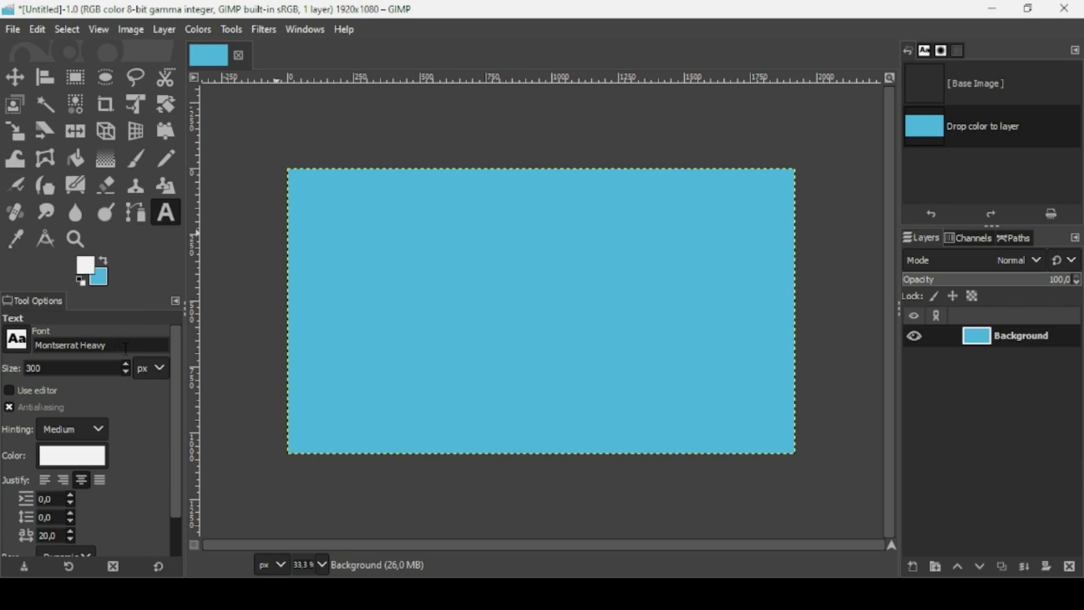
double_click(72, 365)
type("3")
left_click(317, 228)
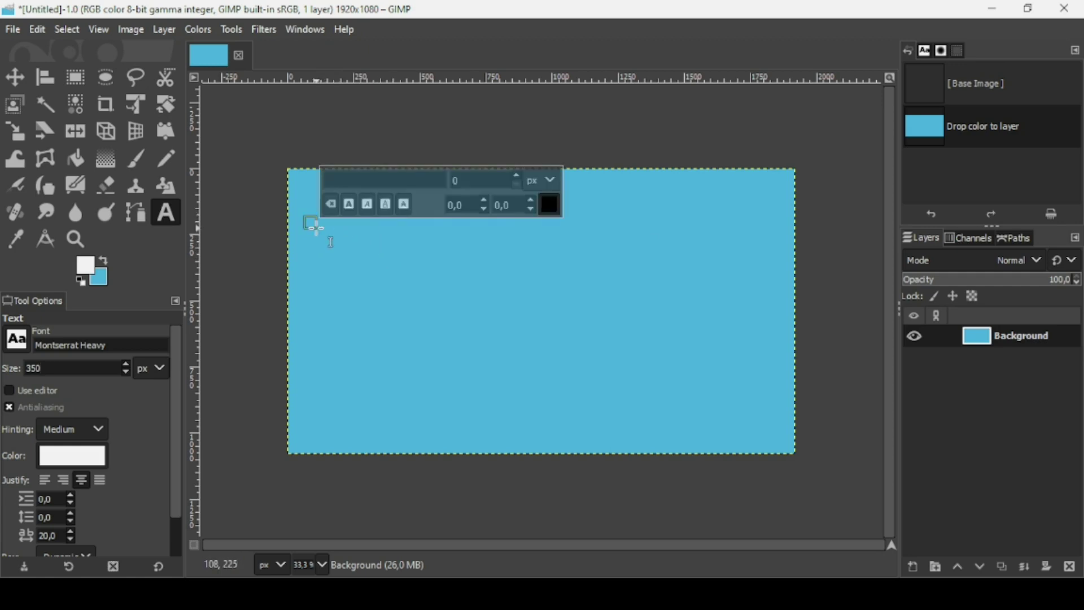
type("O")
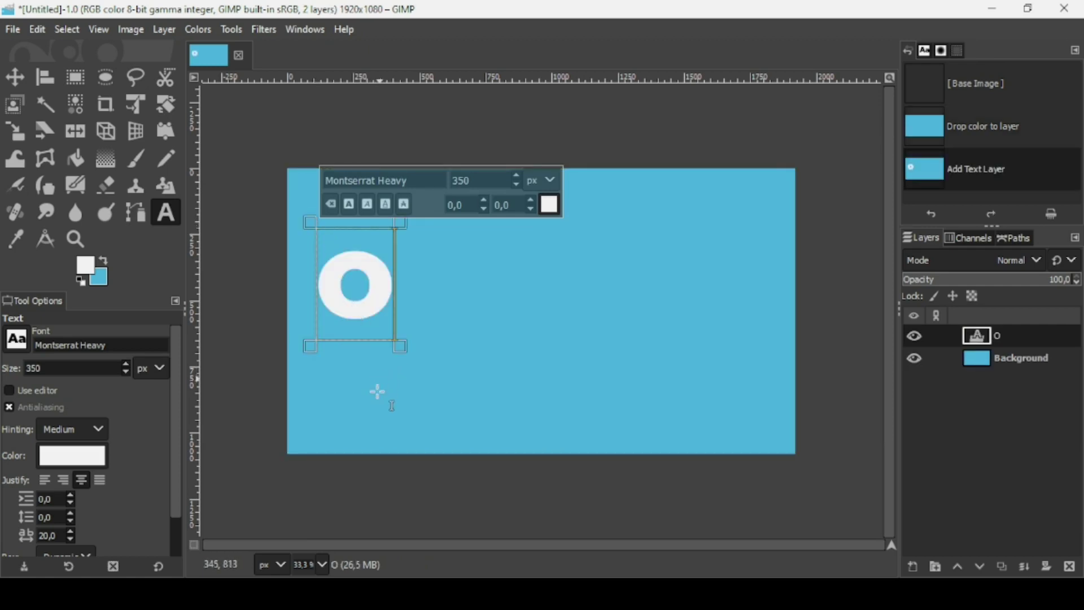
- Add separate text layers for the letters V, E and R, staggered rightward across the image from the O
left_click(375, 377)
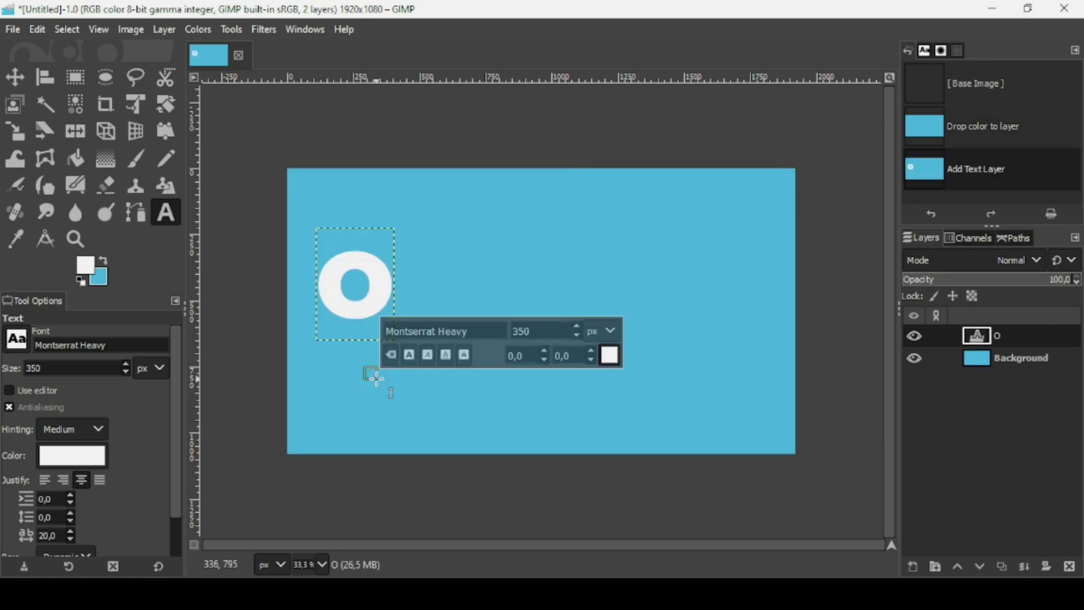
type("V")
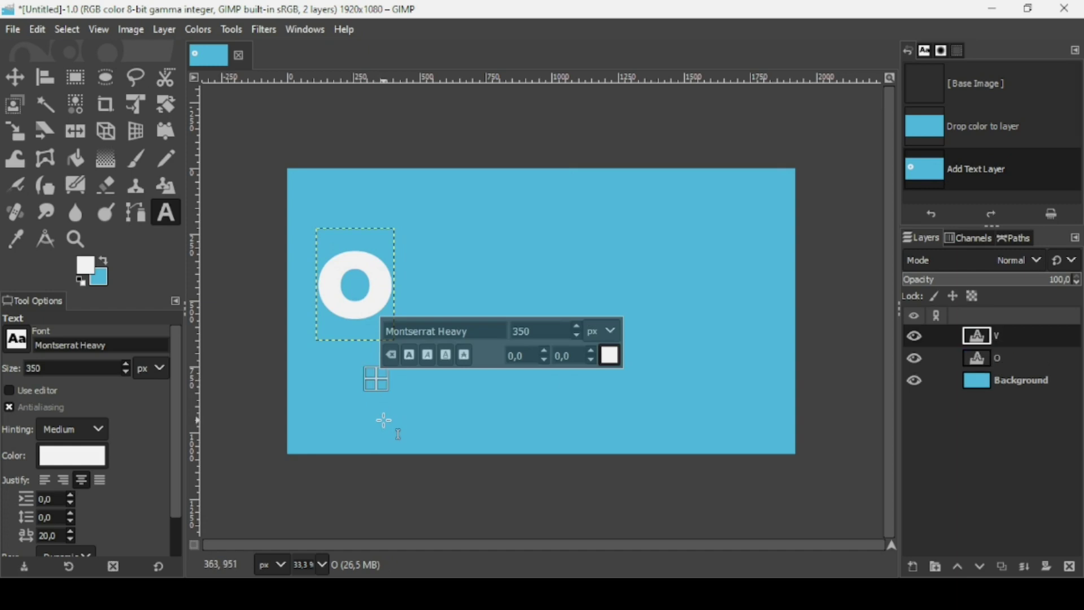
left_click(477, 252)
type("E")
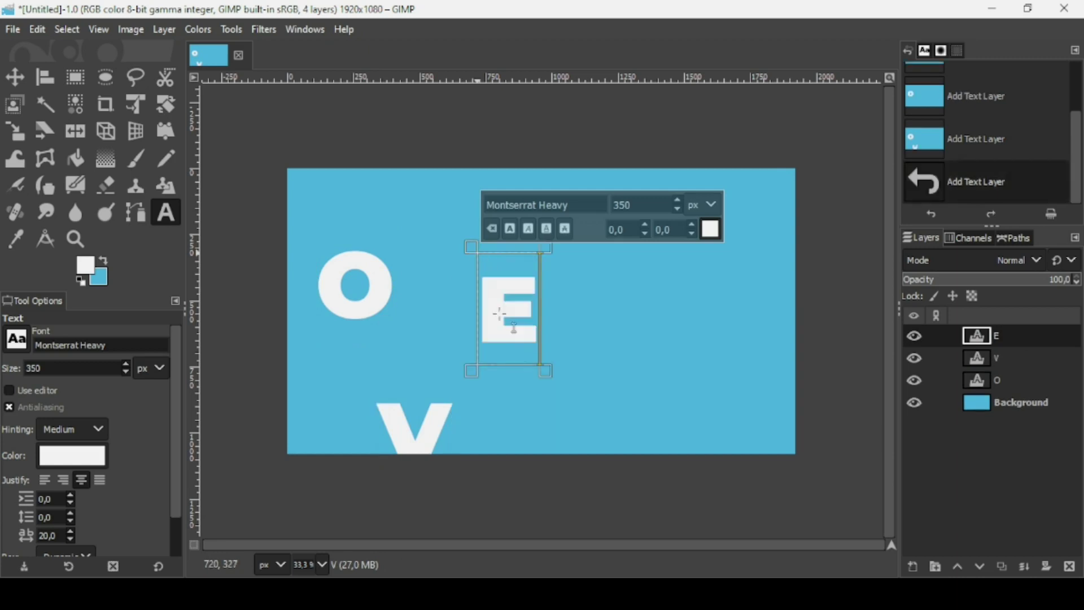
left_click(541, 415)
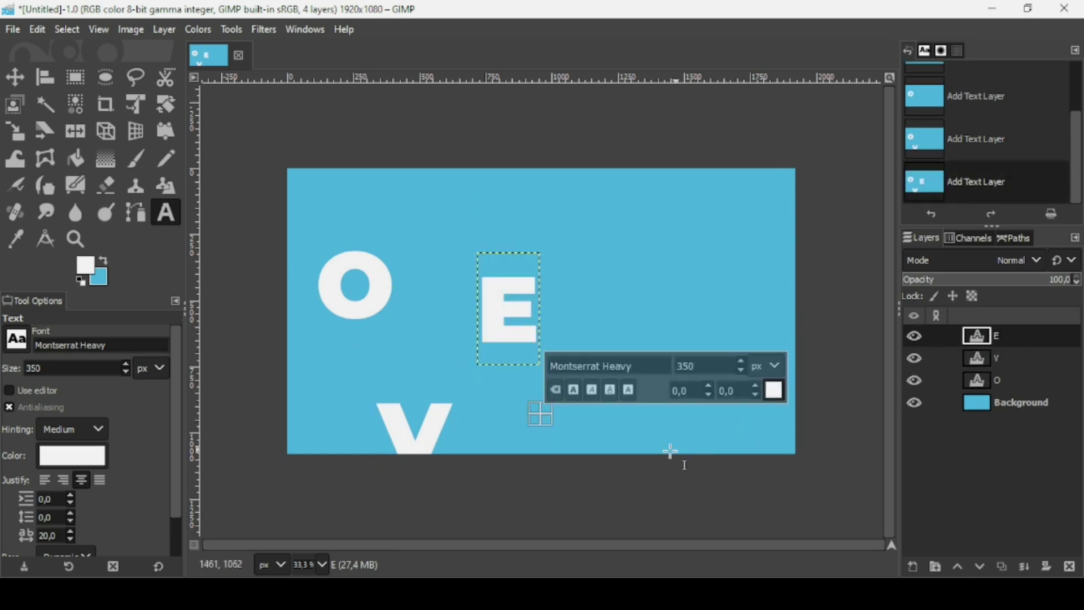
type("R")
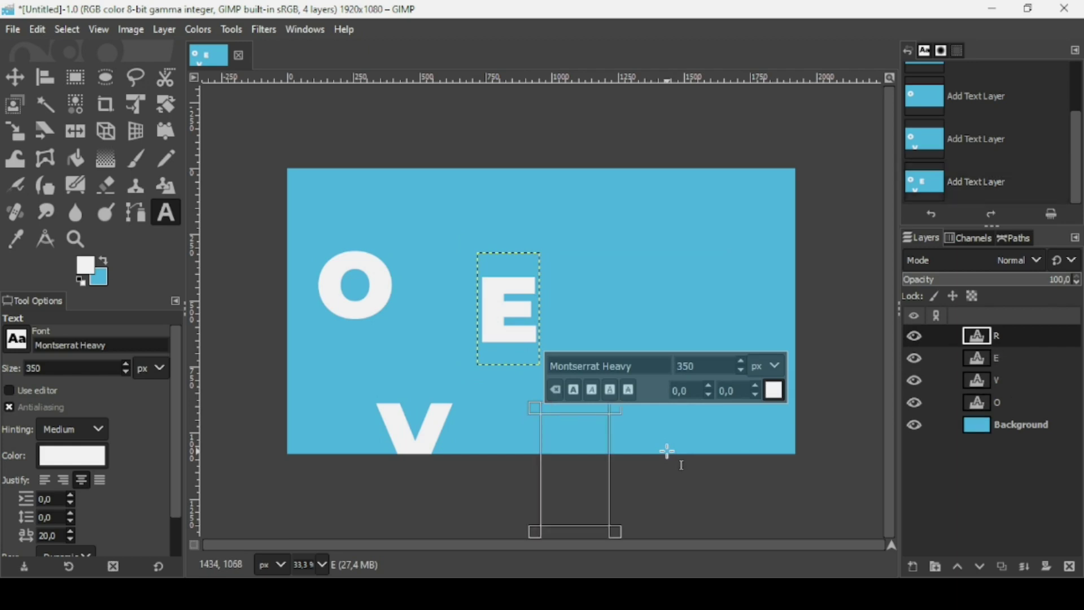
- Add separate text layers for the letters L, A and P, continuing the staggered arrangement to the image's right edge
left_click(615, 264)
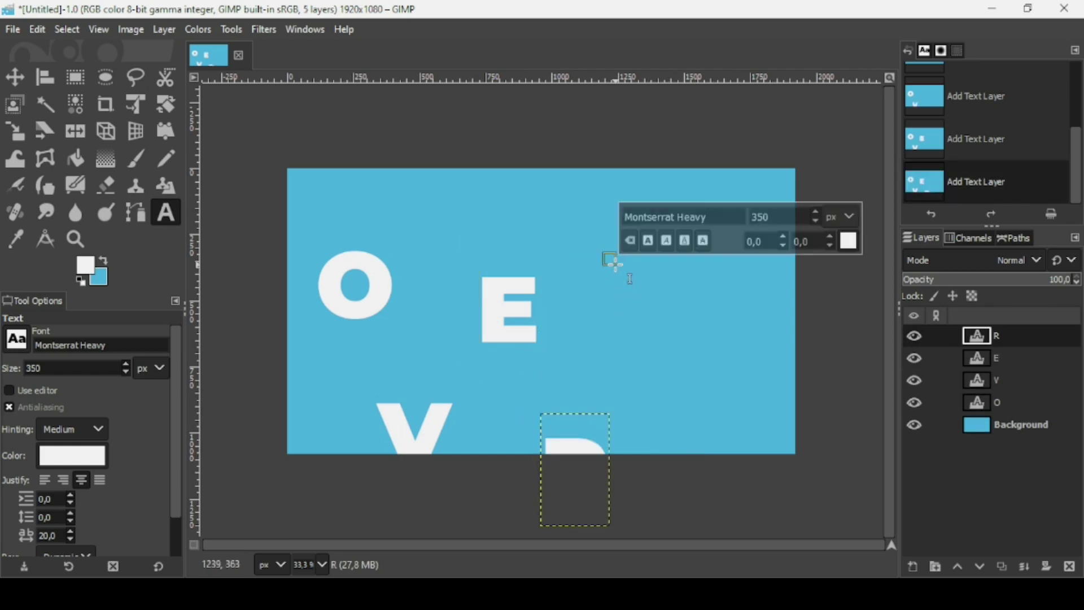
type("L")
left_click(667, 422)
type("A")
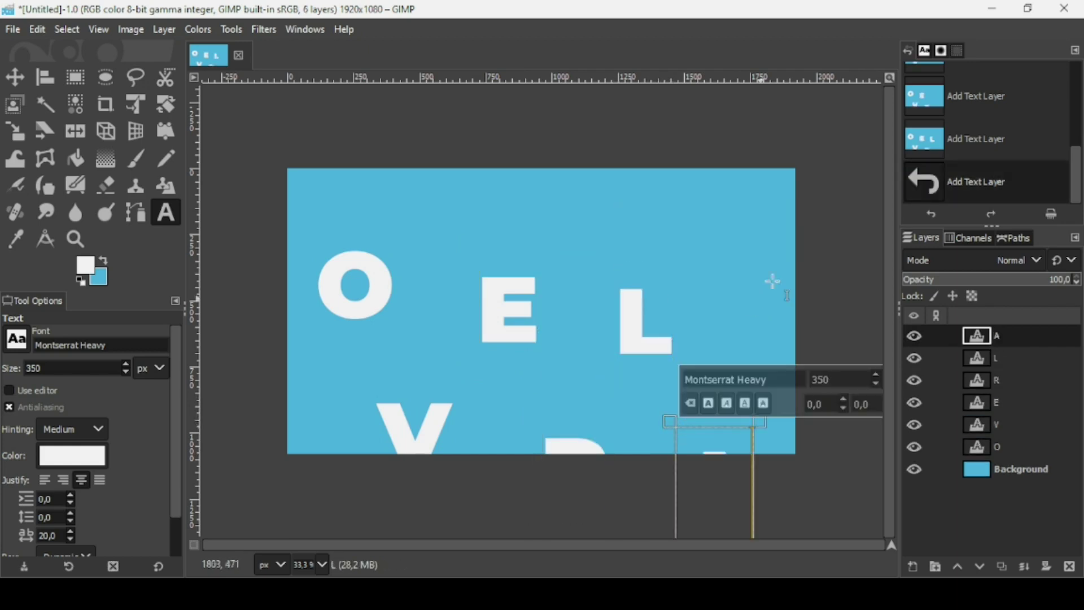
left_click(760, 276)
type("P")
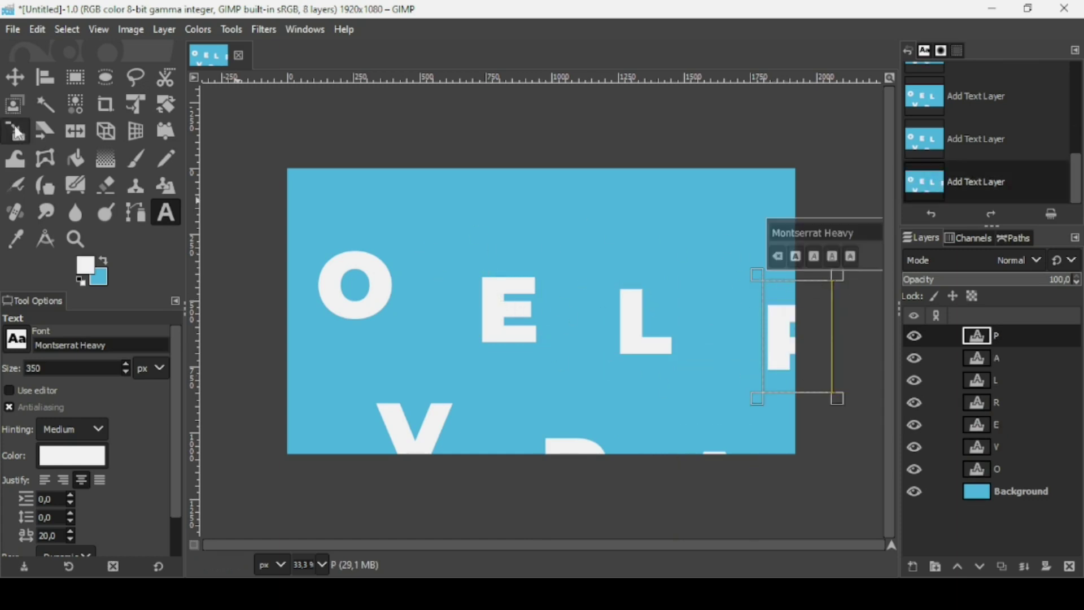
- Align all seven letter layers to the vertical middle of the image
left_click(46, 80)
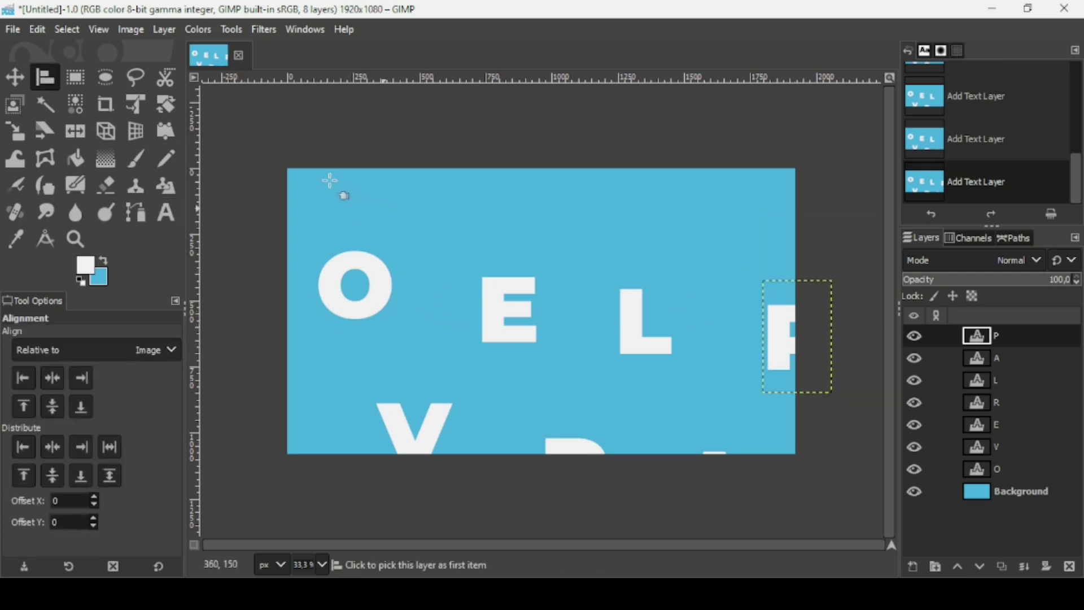
left_click_drag(268, 194, 849, 559)
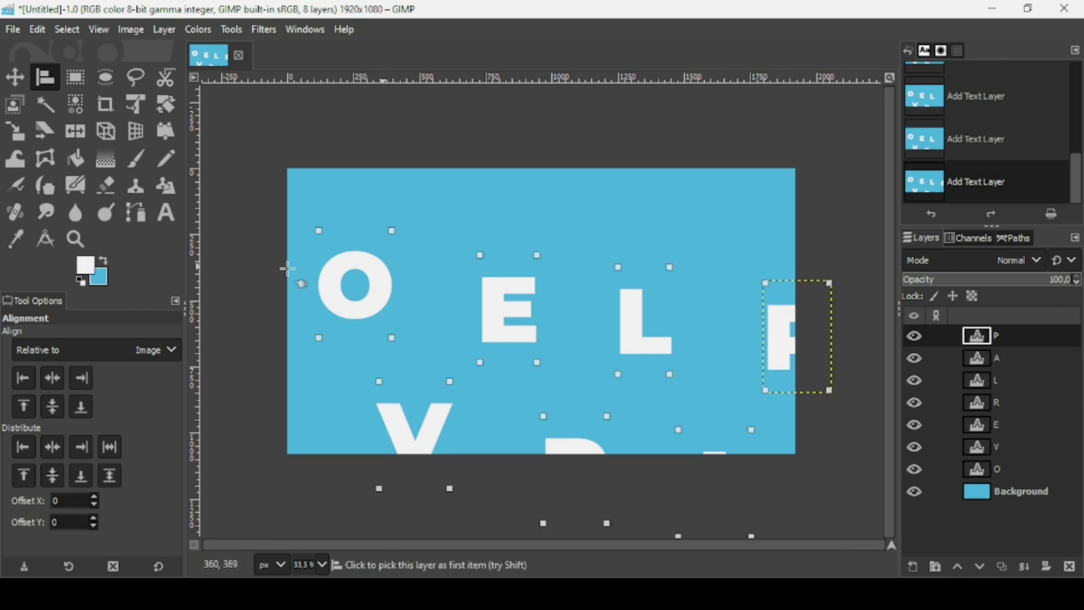
left_click(52, 406)
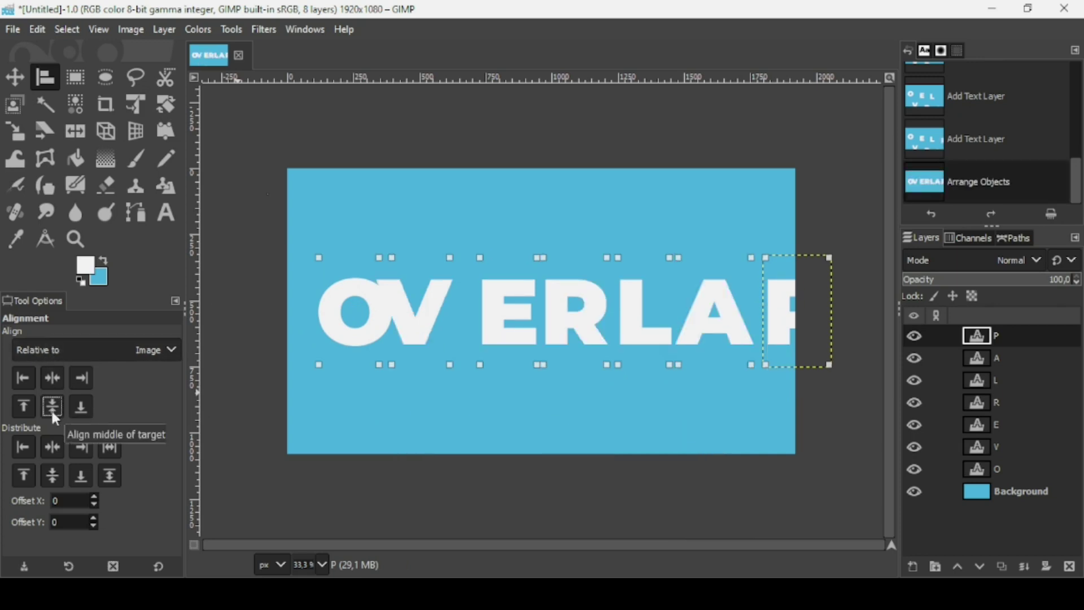
- Reorder the letter layers so they read O, V, E, R, L, A, P from the top of the stack down
left_click(15, 78)
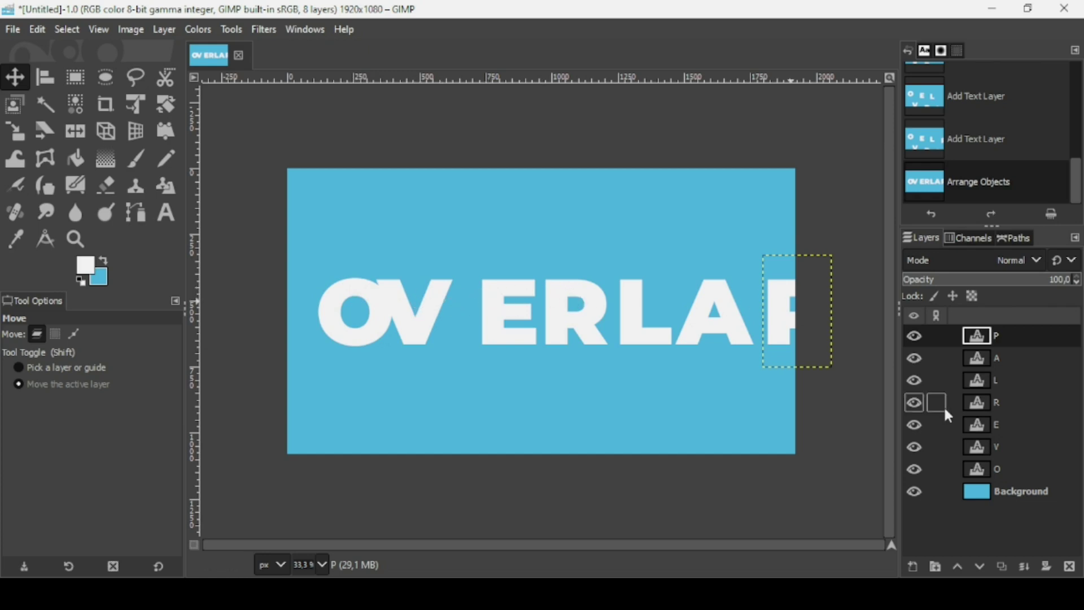
left_click(984, 468)
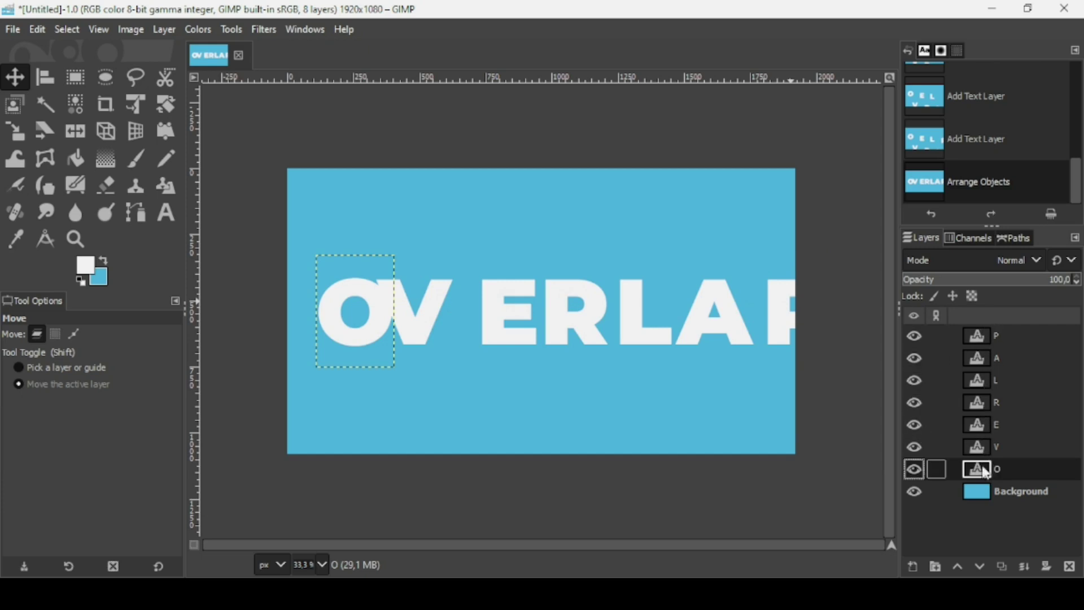
left_click_drag(986, 474, 984, 330)
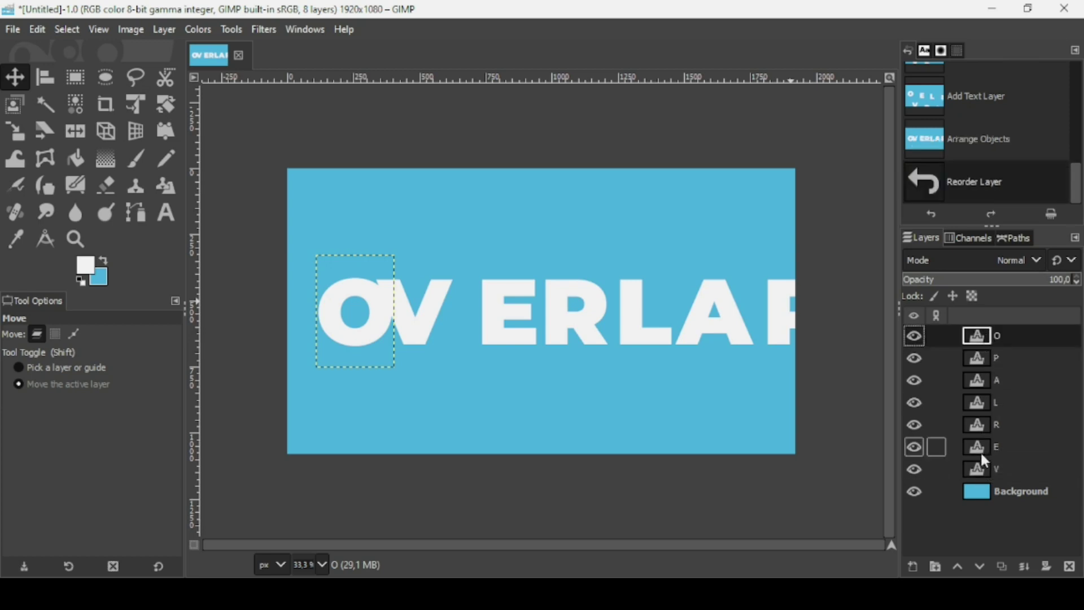
mouse_move(987, 367)
left_mouse_down()
mouse_move(1003, 374)
mouse_move(995, 349)
left_mouse_up()
left_click_drag(983, 469, 986, 445)
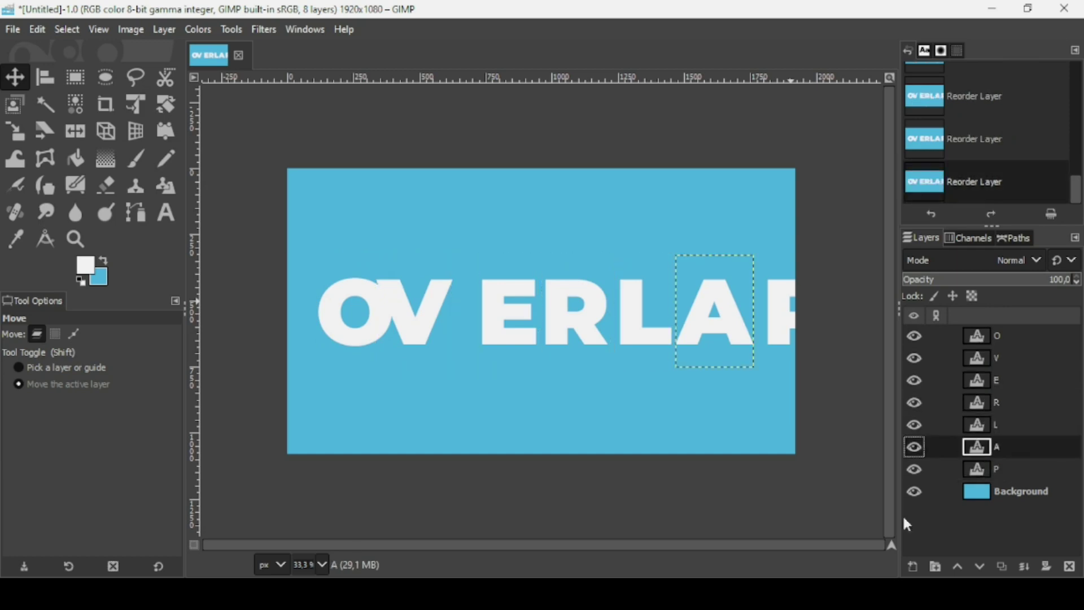
left_click(983, 471)
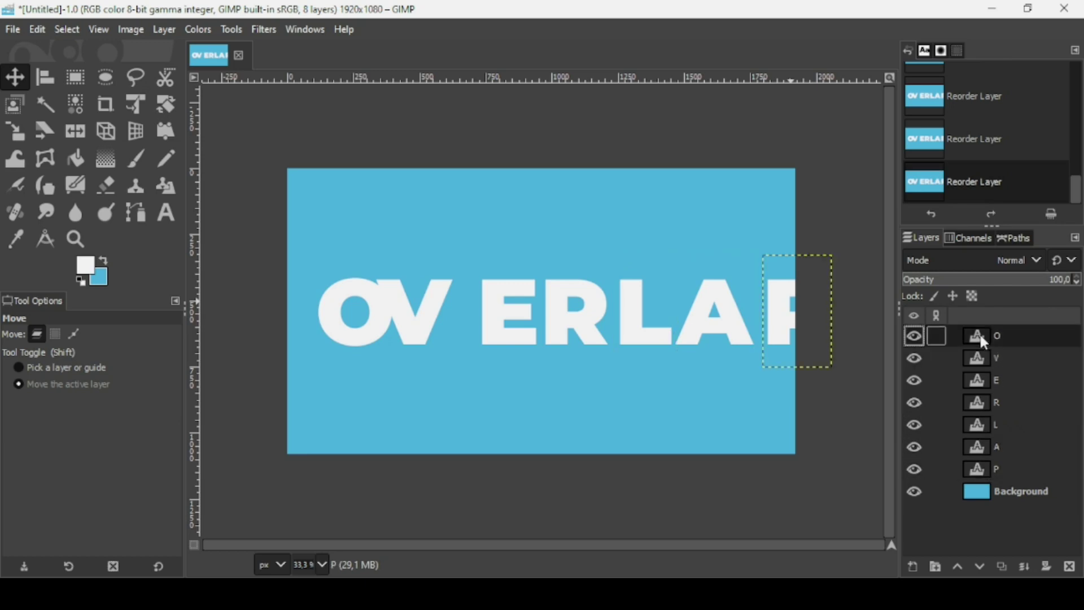
- Move the letter E left to overlap the V, and the letter R left to overlap the E
left_click(982, 337)
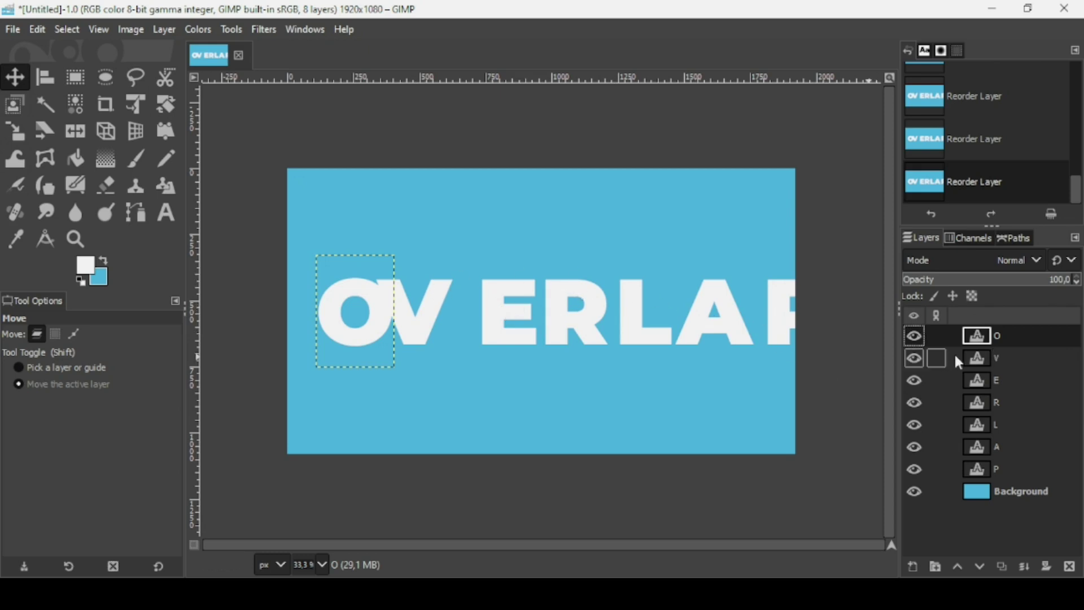
left_click(989, 366)
left_click(986, 384)
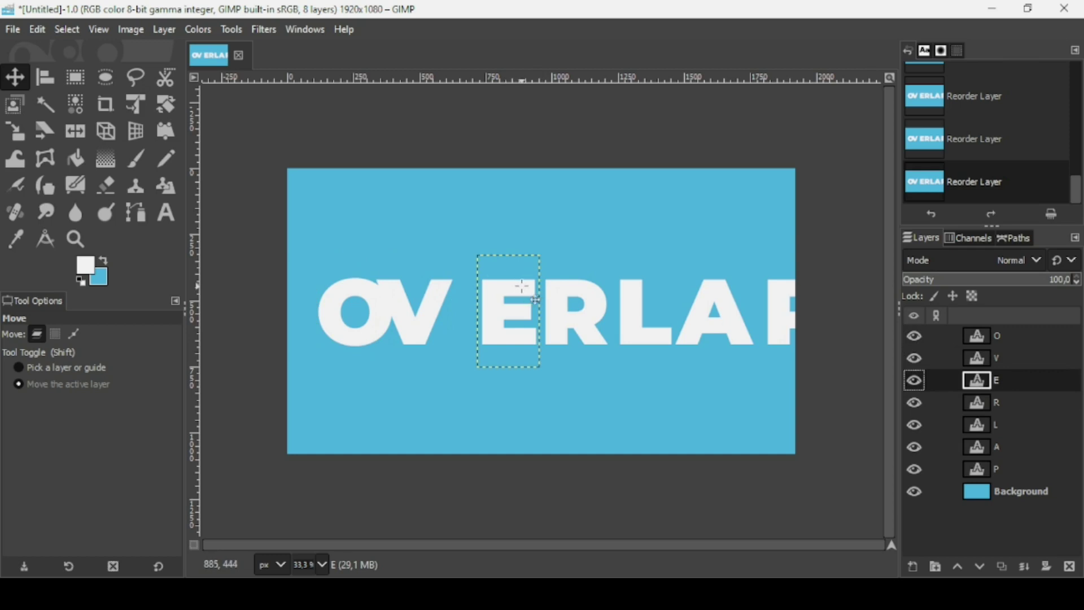
left_click_drag(522, 287, 475, 287)
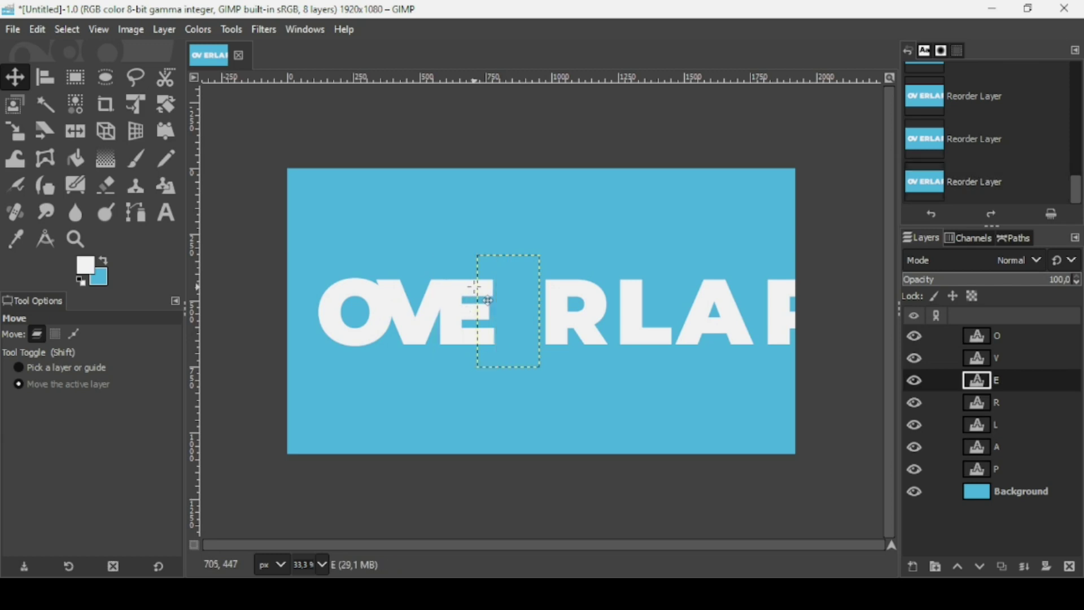
left_click(985, 408)
left_click_drag(575, 304, 531, 302)
- Move the letter L left to overlap the R, and the letter A left to overlap the L
left_click(986, 430)
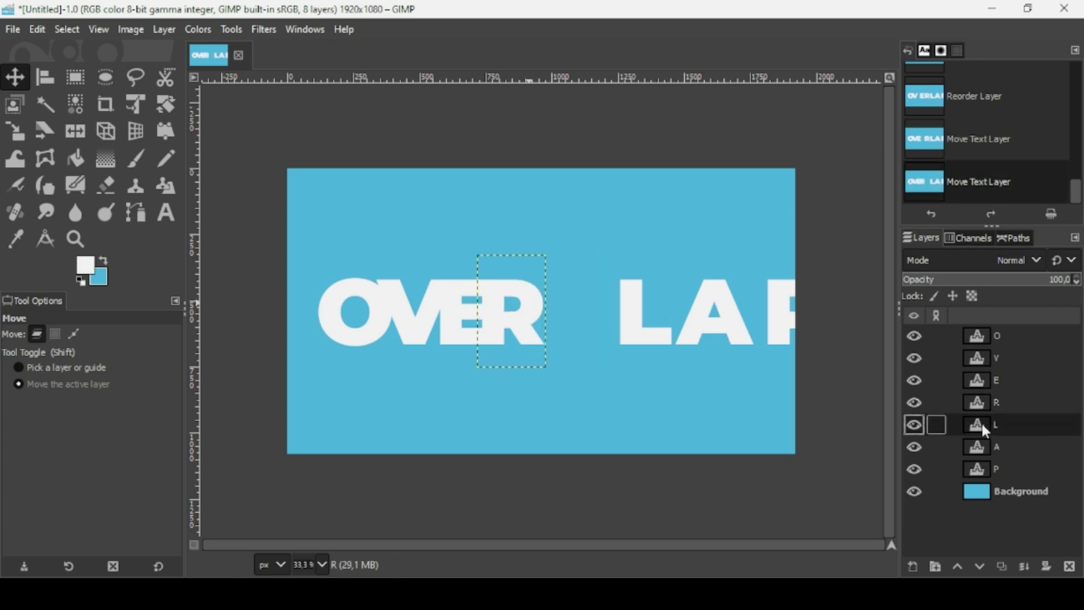
left_click_drag(649, 296, 564, 300)
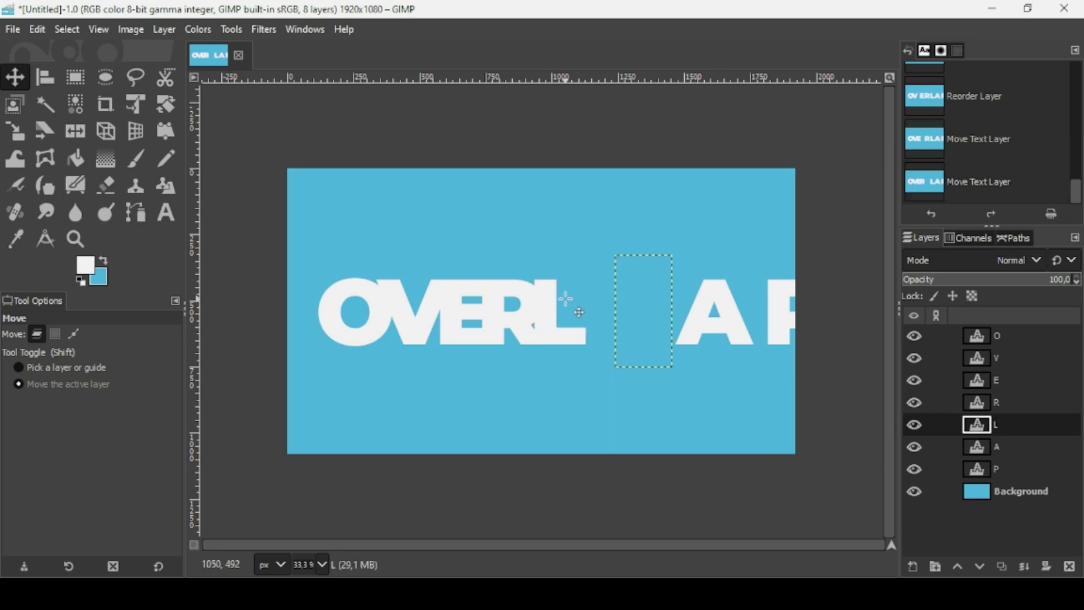
left_click(993, 451)
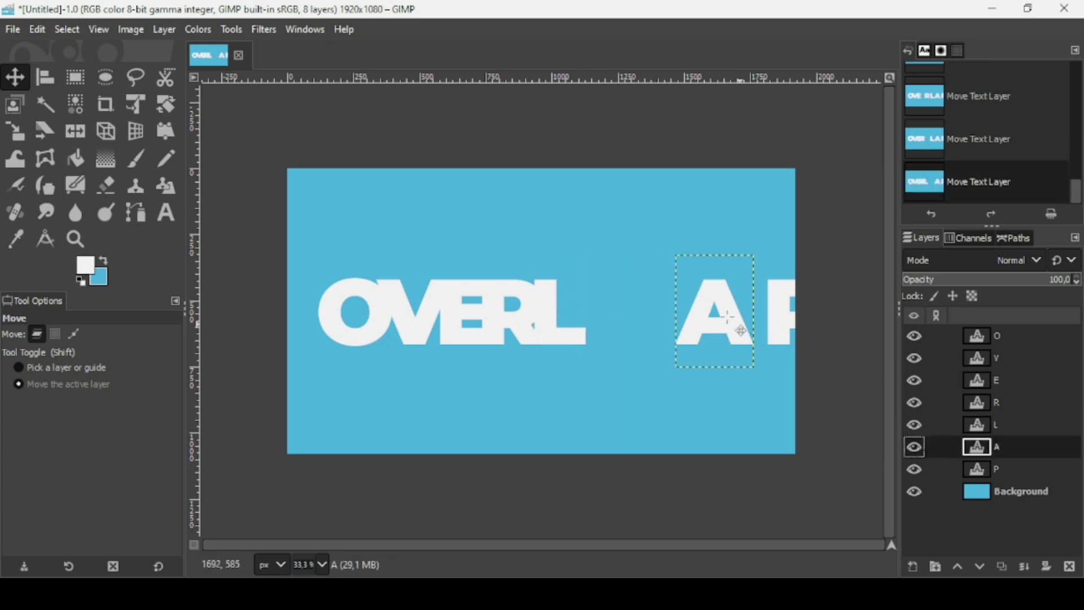
left_click_drag(736, 320, 604, 312)
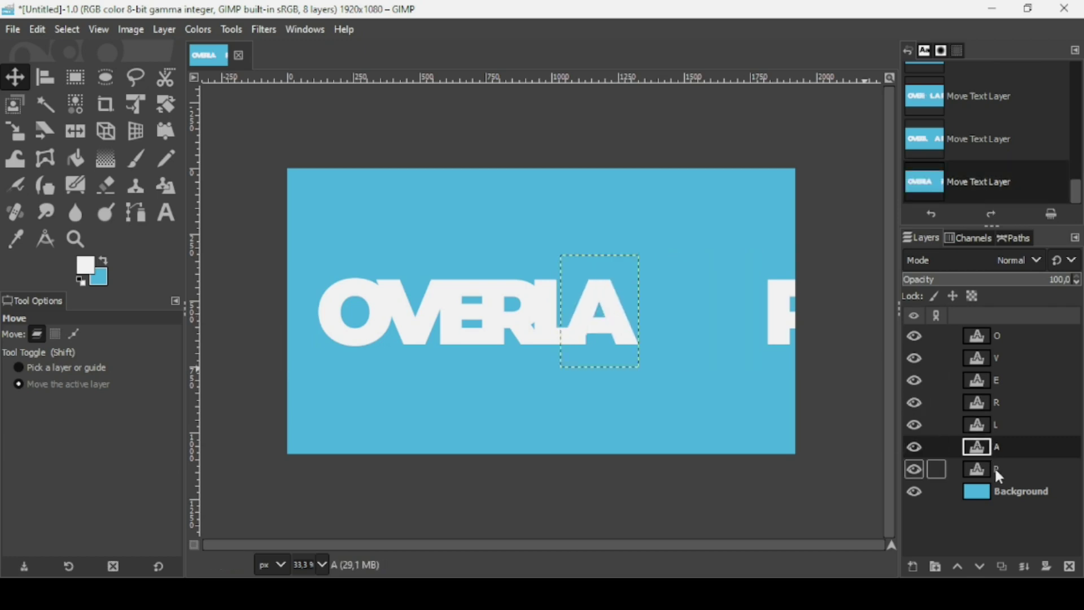
- Move the letter P left to overlap the A, and shift the letter O slightly right toward the V
left_click(996, 470)
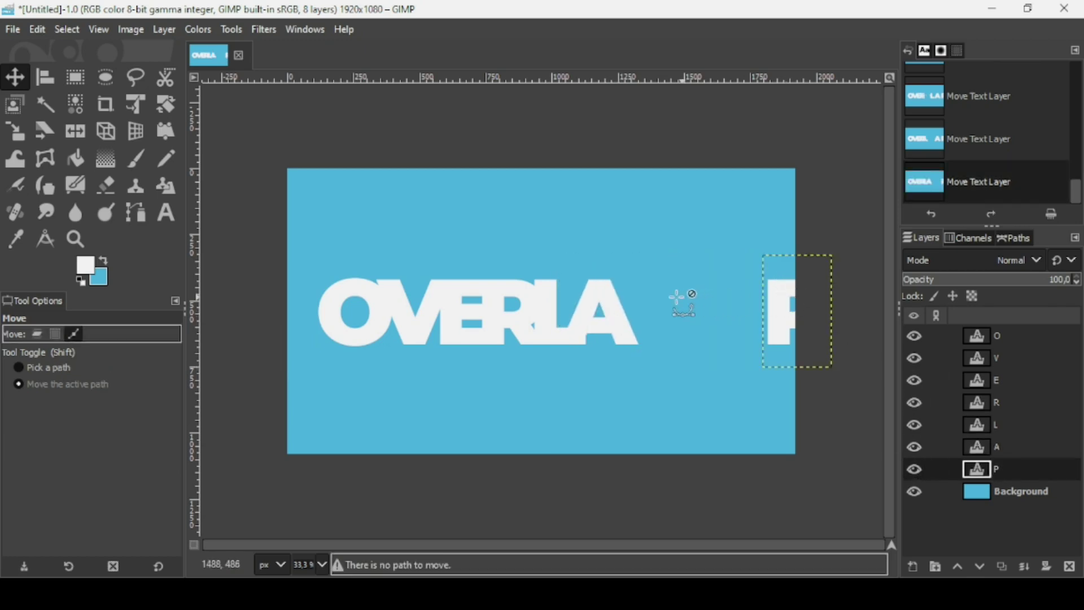
left_click_drag(775, 310, 650, 305)
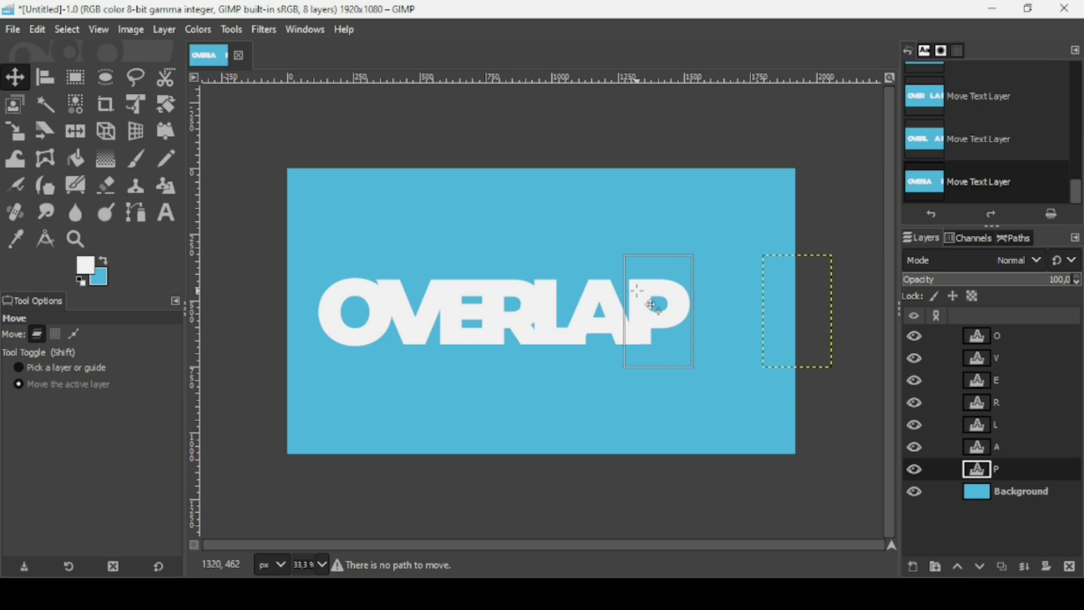
left_click(995, 337)
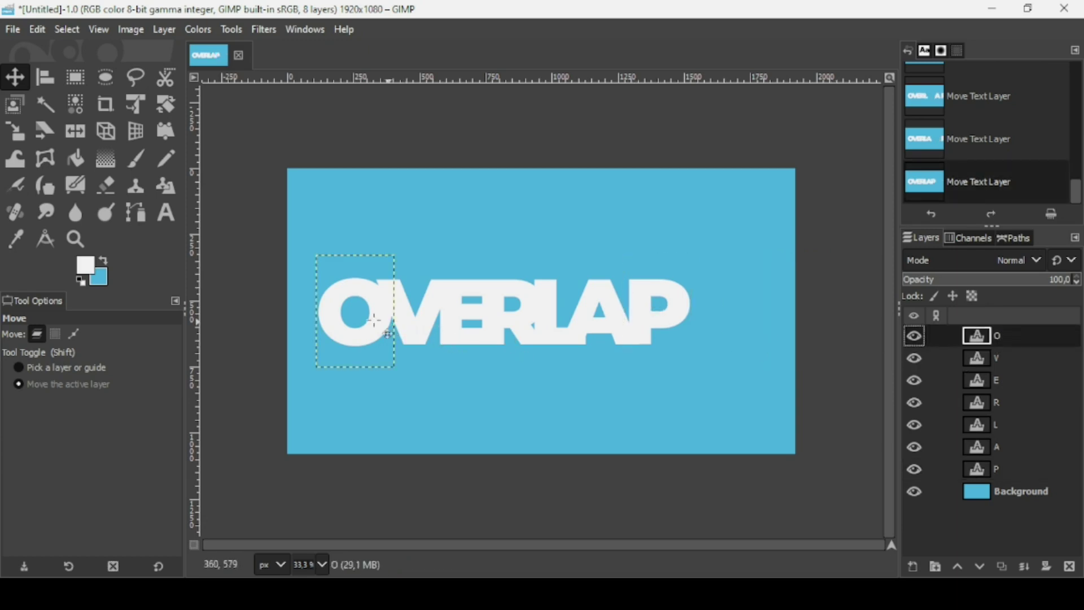
left_click_drag(372, 321, 377, 321)
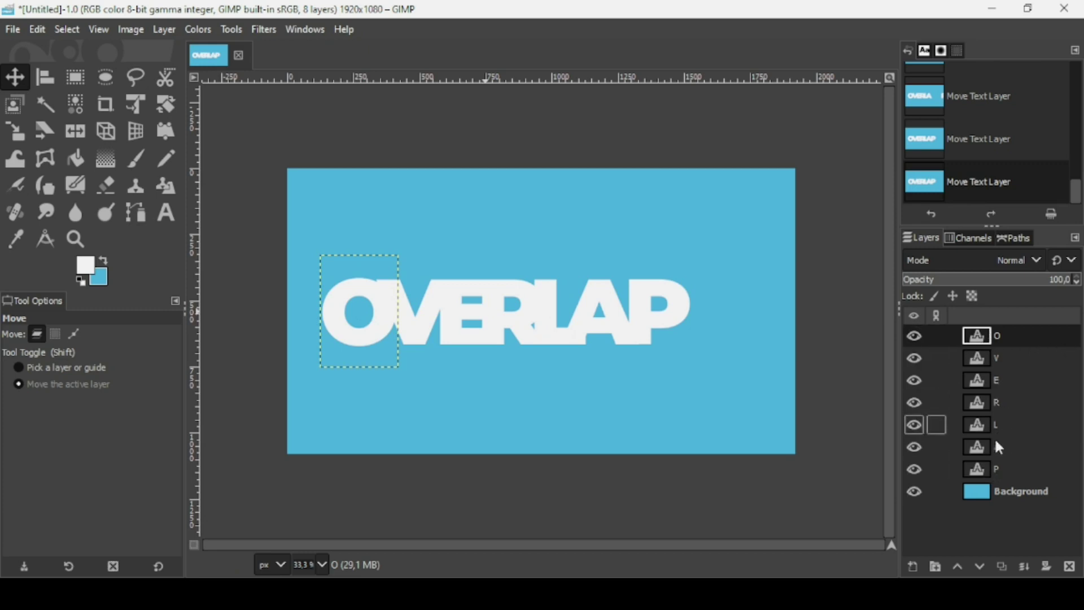
- Apply a Drop Shadow to the O layer with X and Y offsets of 13.419 and a shadow opacity of 0.965
left_click(263, 29)
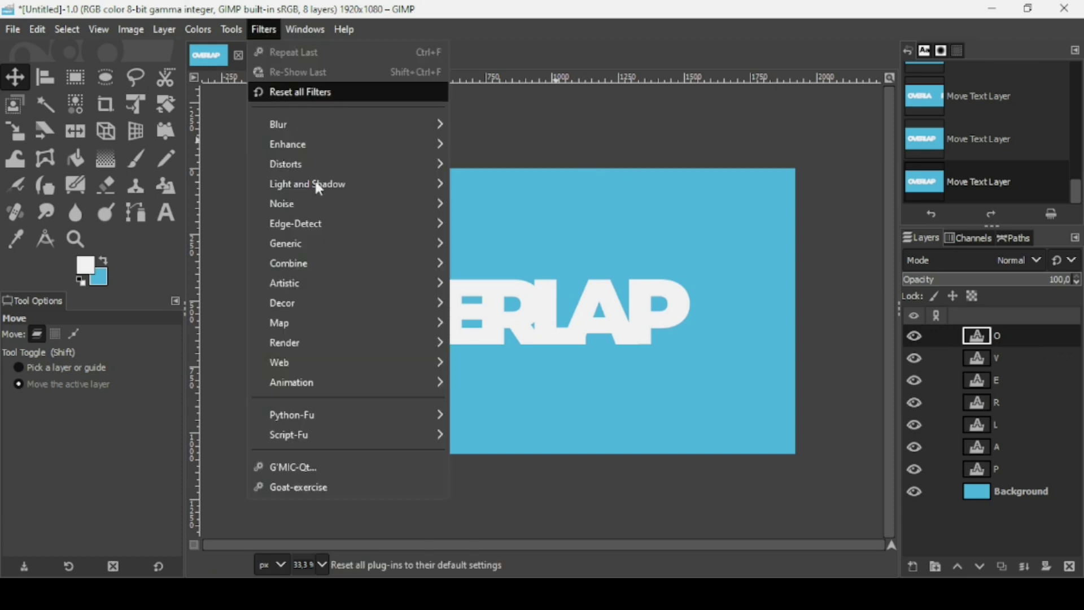
mouse_move(316, 185)
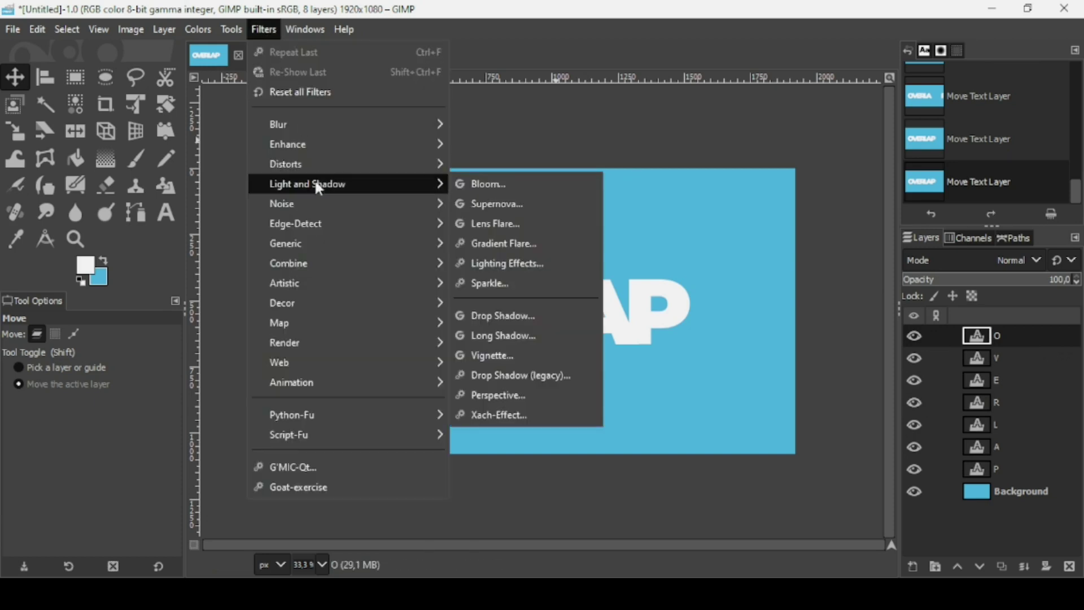
left_click(516, 318)
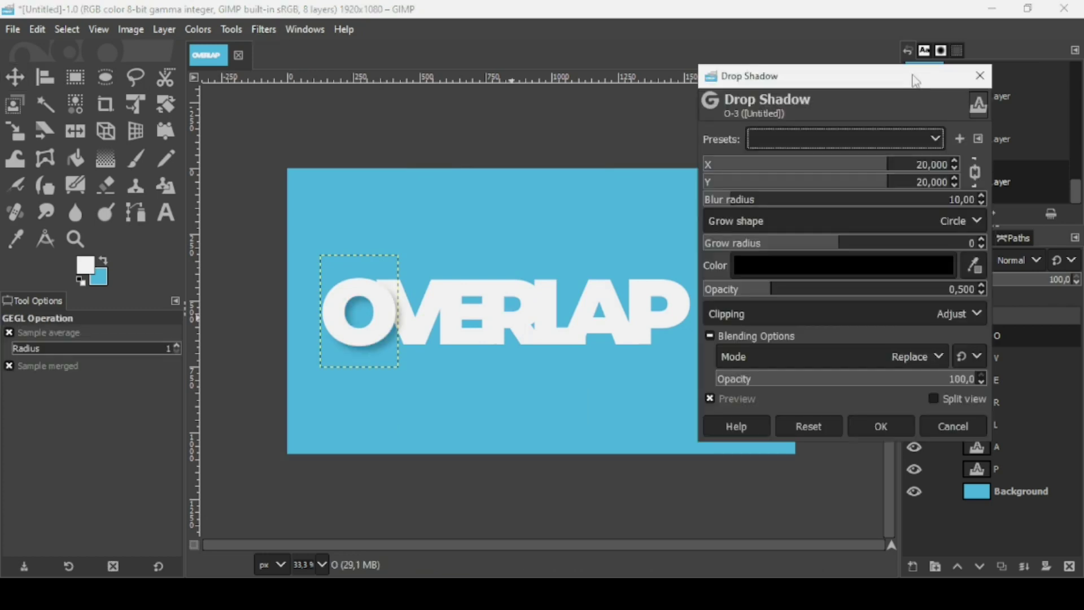
left_click(794, 296)
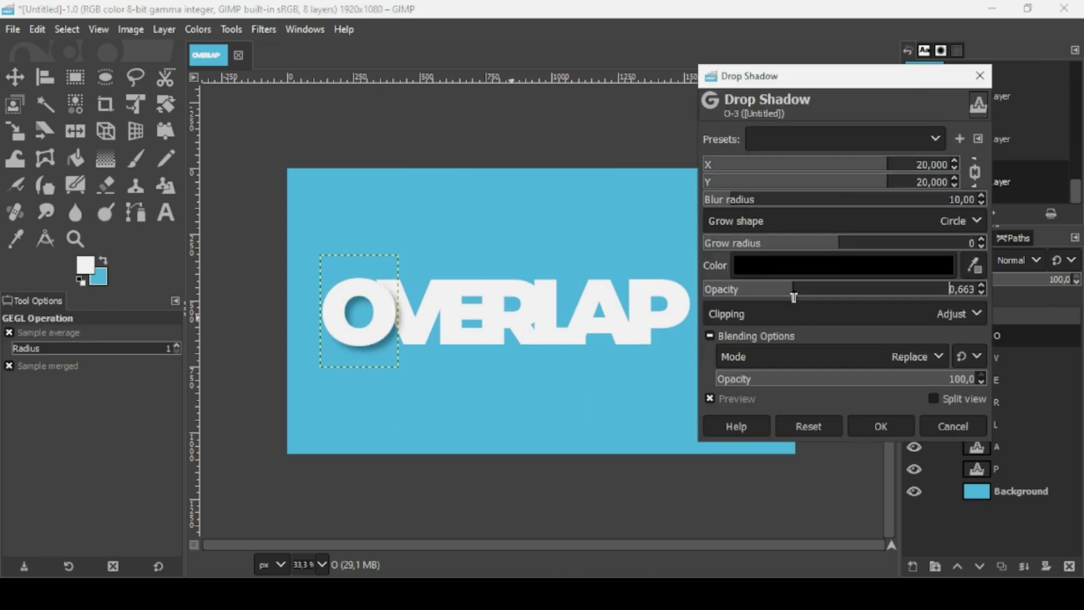
left_click_drag(794, 296, 808, 294)
mouse_move(859, 173)
left_mouse_down()
mouse_move(838, 172)
mouse_move(862, 172)
left_mouse_up()
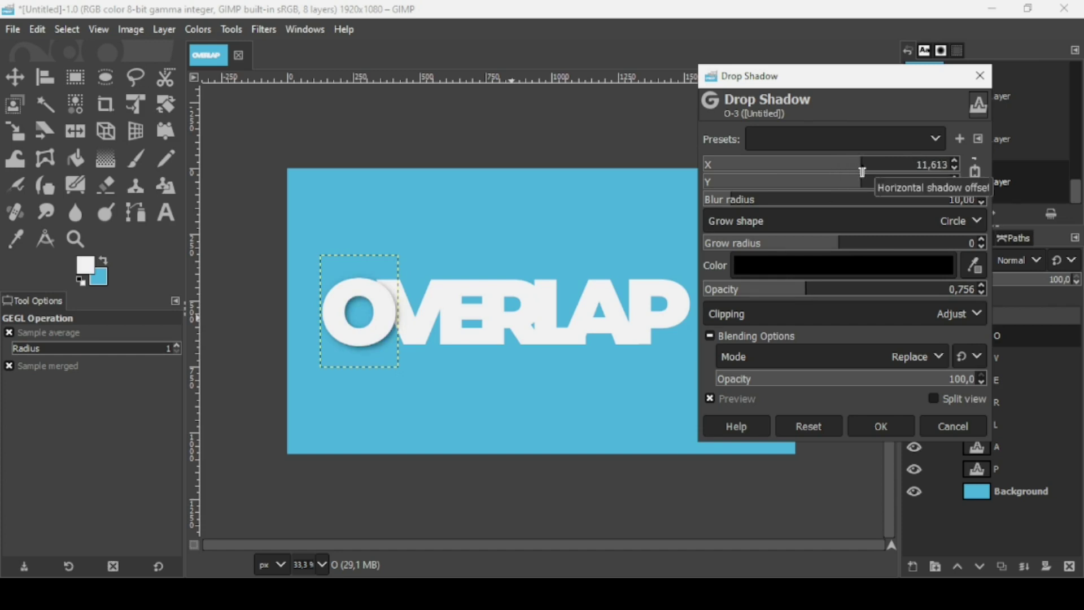
left_click(866, 169)
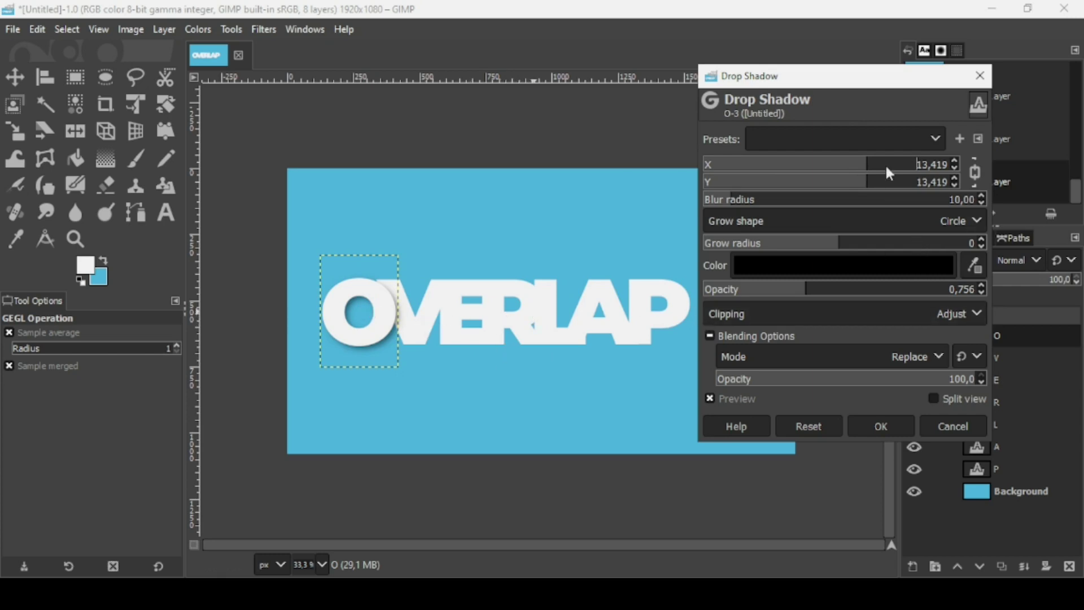
left_click(836, 292)
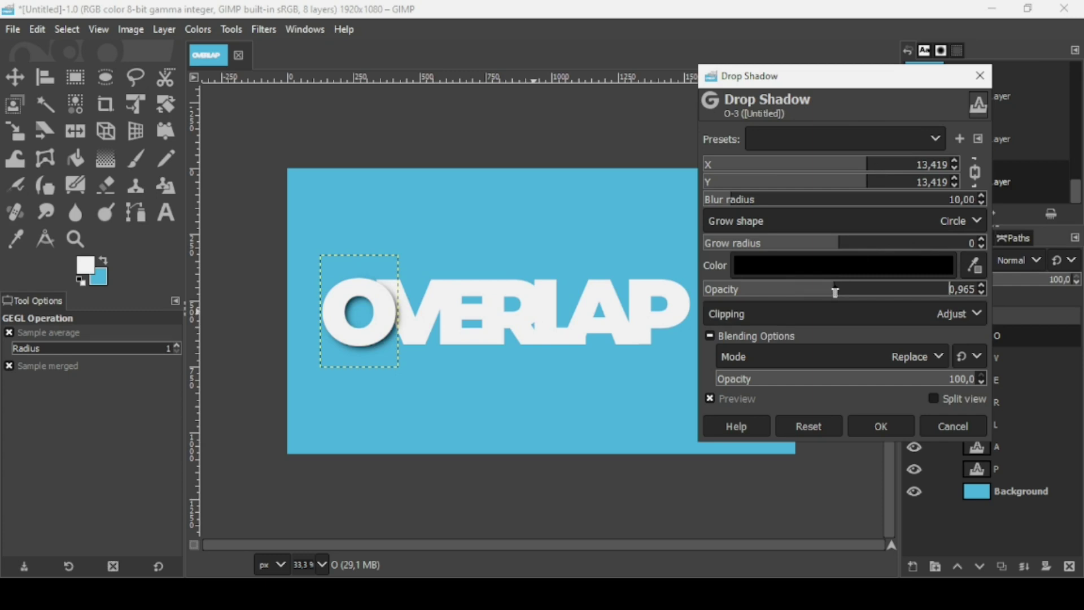
left_click(880, 425)
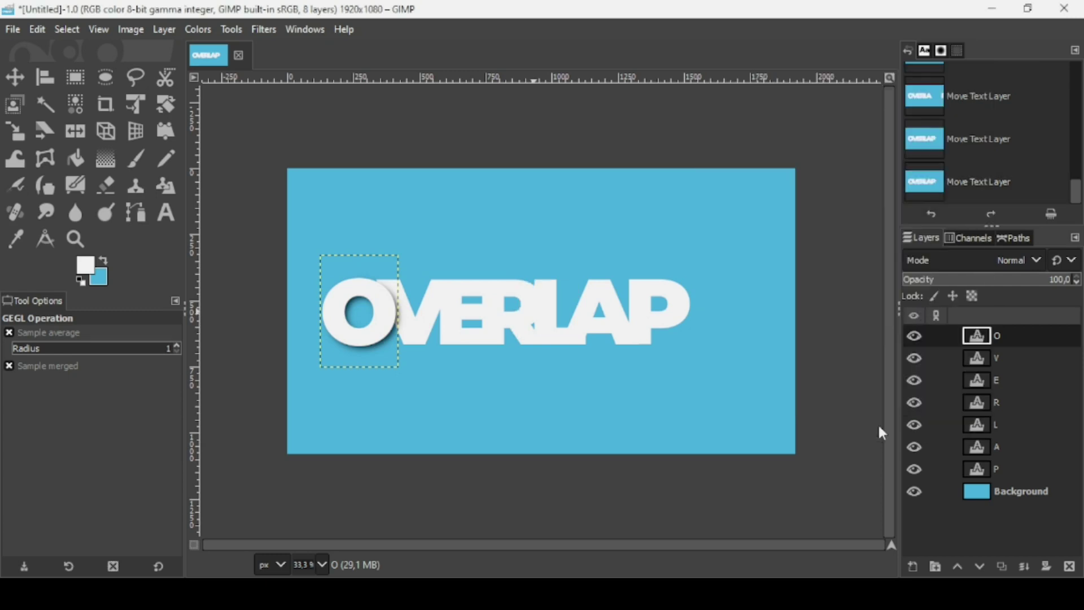
- Repeat the Drop Shadow filter with the same settings on the V, E, R, L, A and P layers
left_click(991, 357)
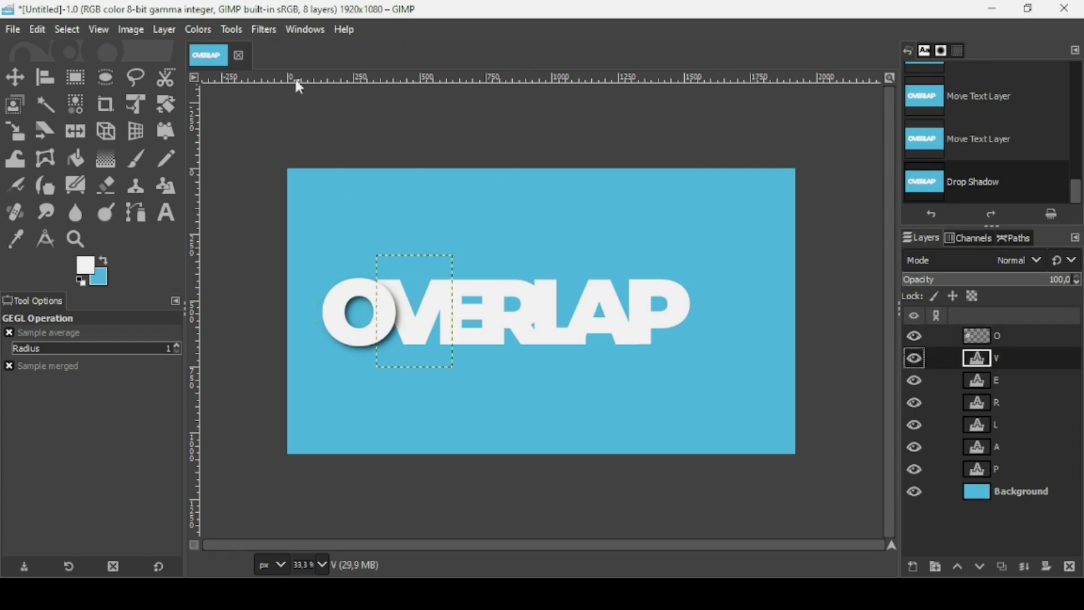
left_click(264, 30)
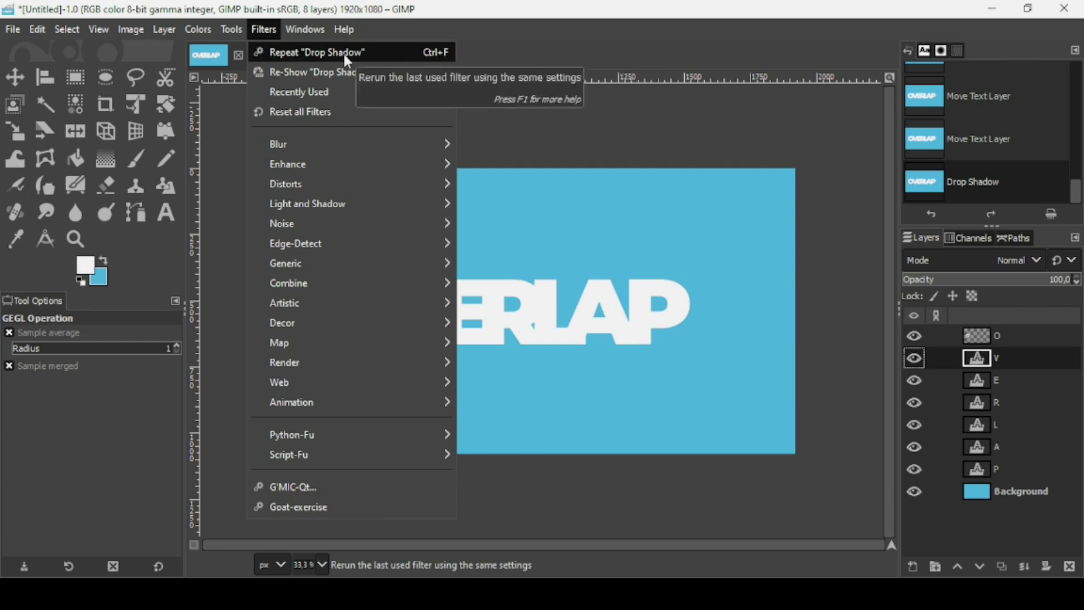
left_click(359, 56)
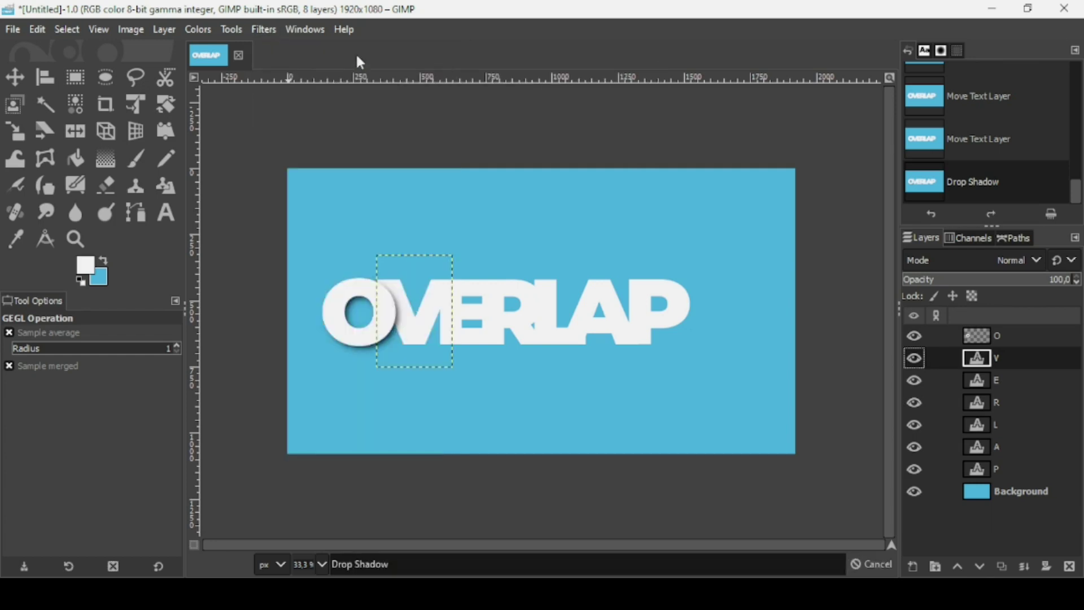
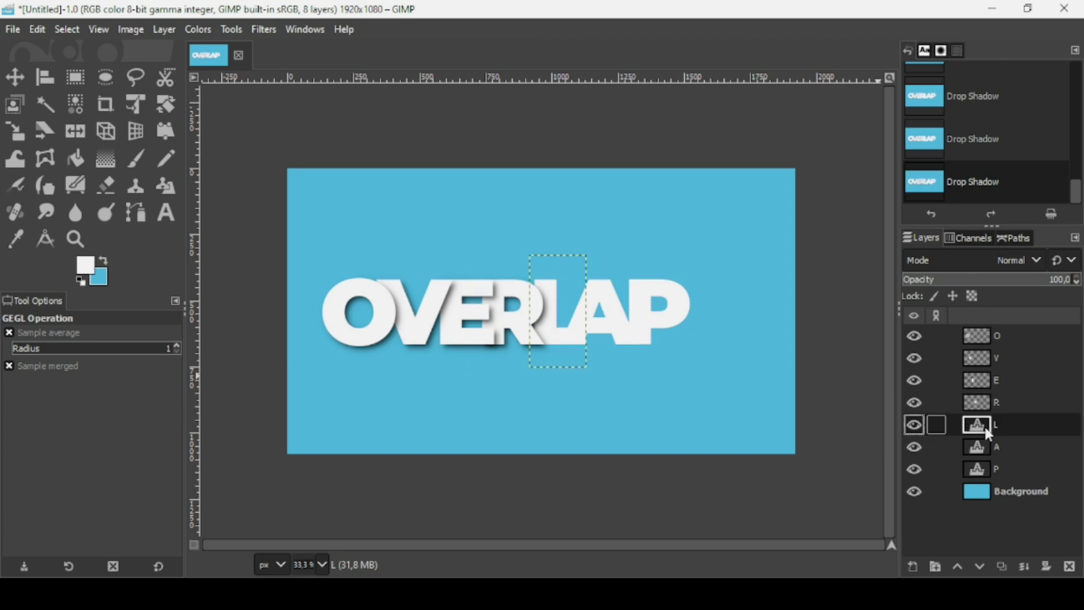
key("ctrl+f")
left_click(986, 447)
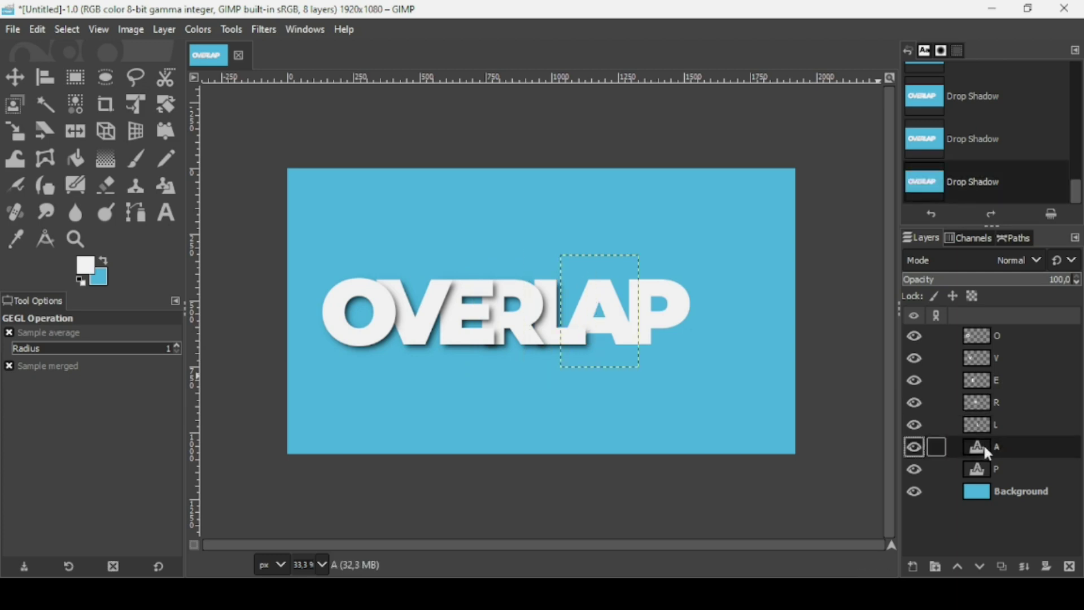
key("ctrl+f")
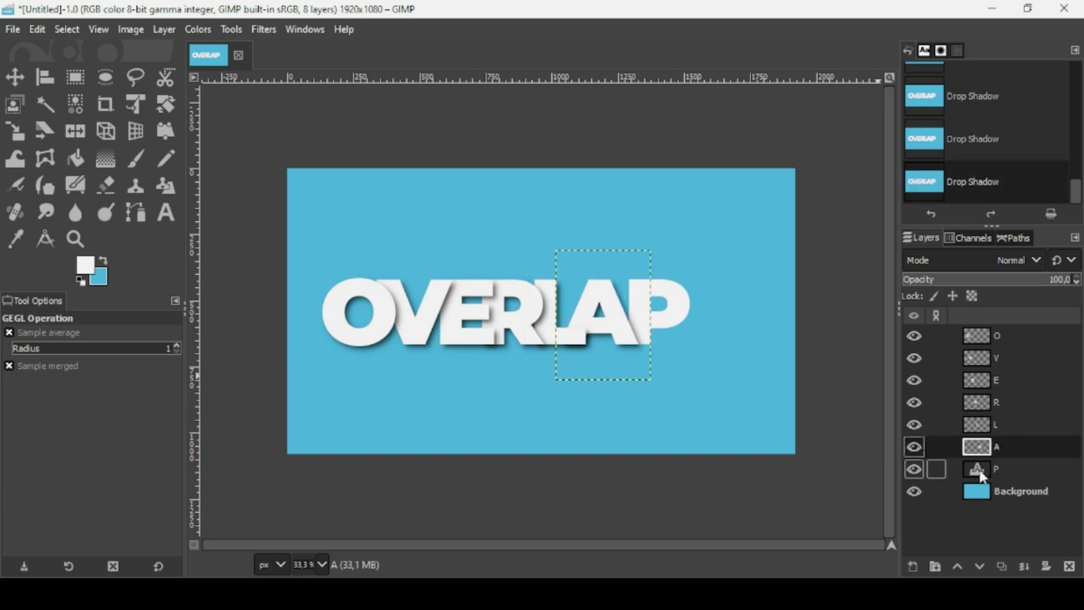
left_click(983, 474)
key("ctrl+f")
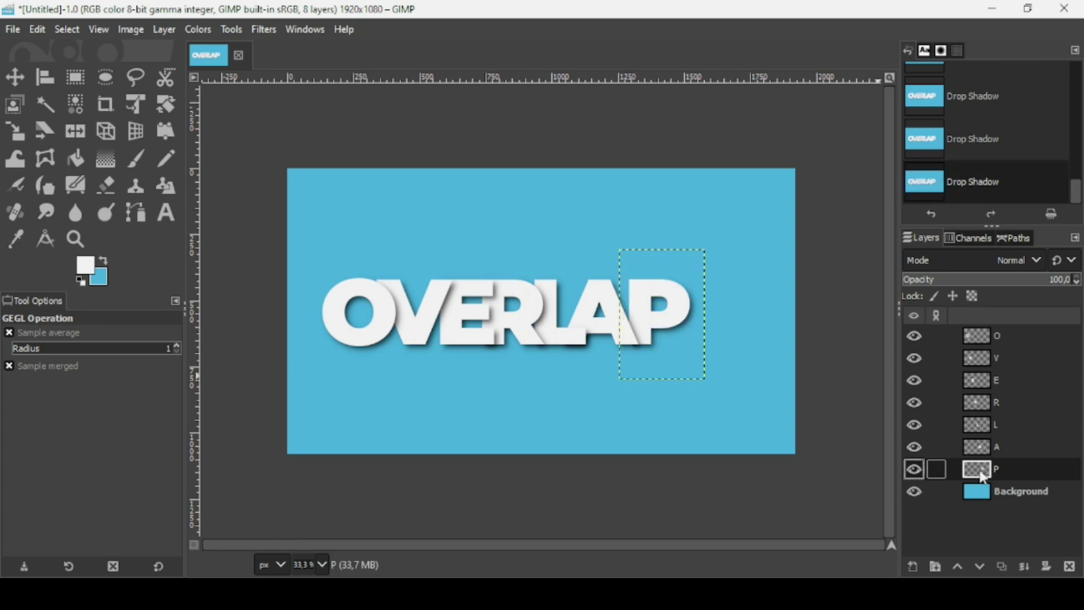
- Stagger the letters vertically by moving the V down, the E up and the R down
left_click(6, 77)
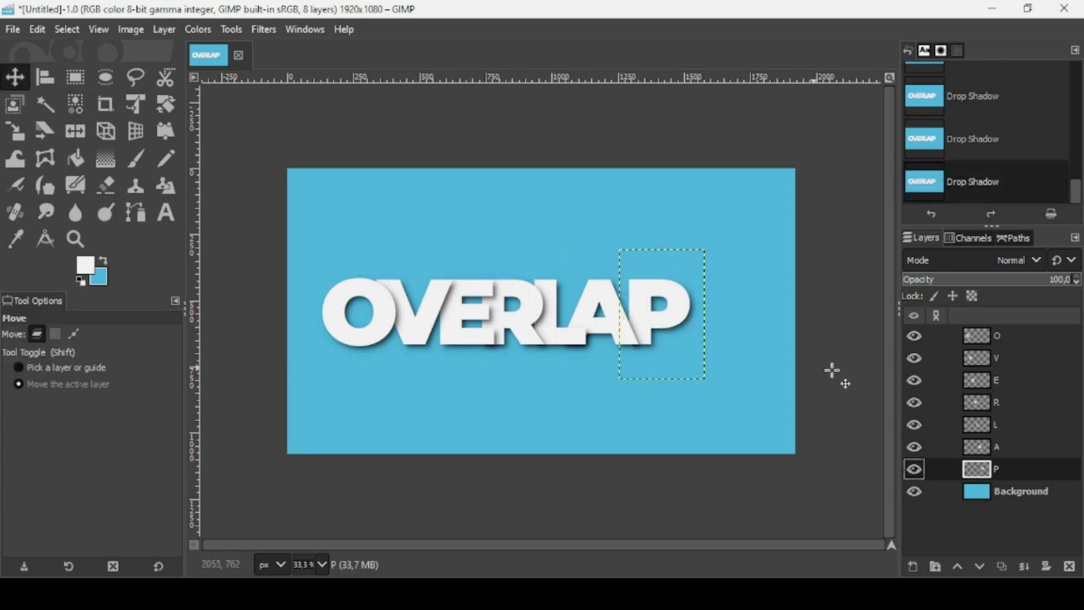
left_click(983, 358)
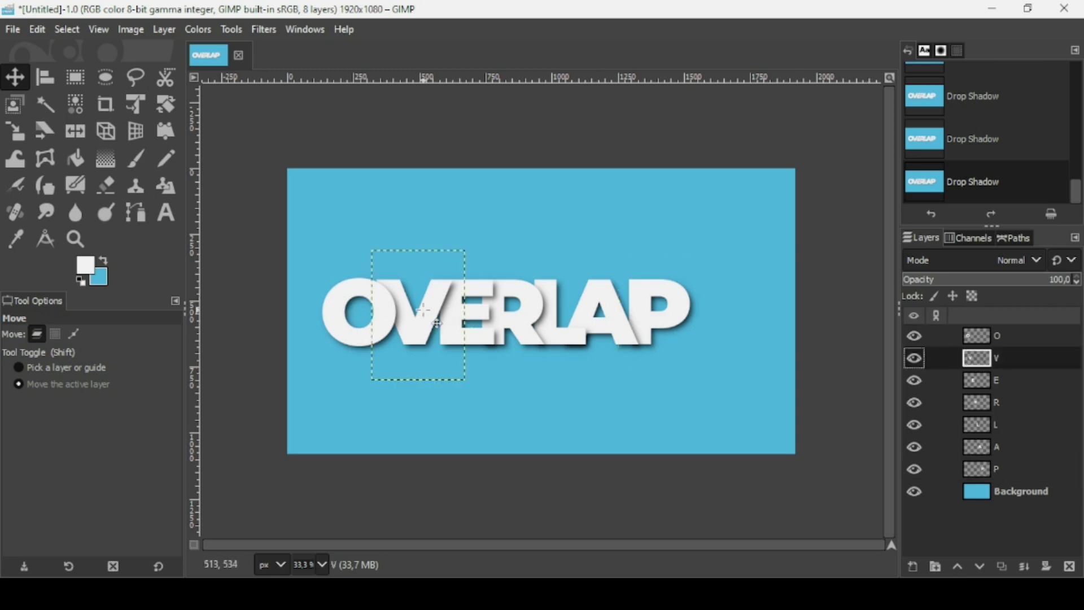
left_click_drag(423, 309, 421, 331)
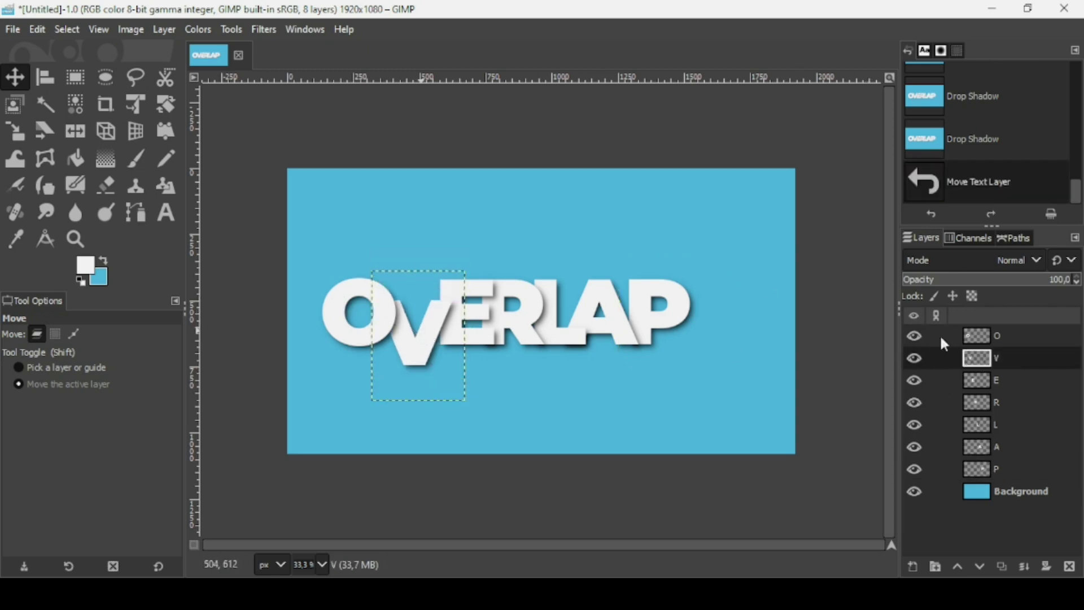
left_click(938, 379)
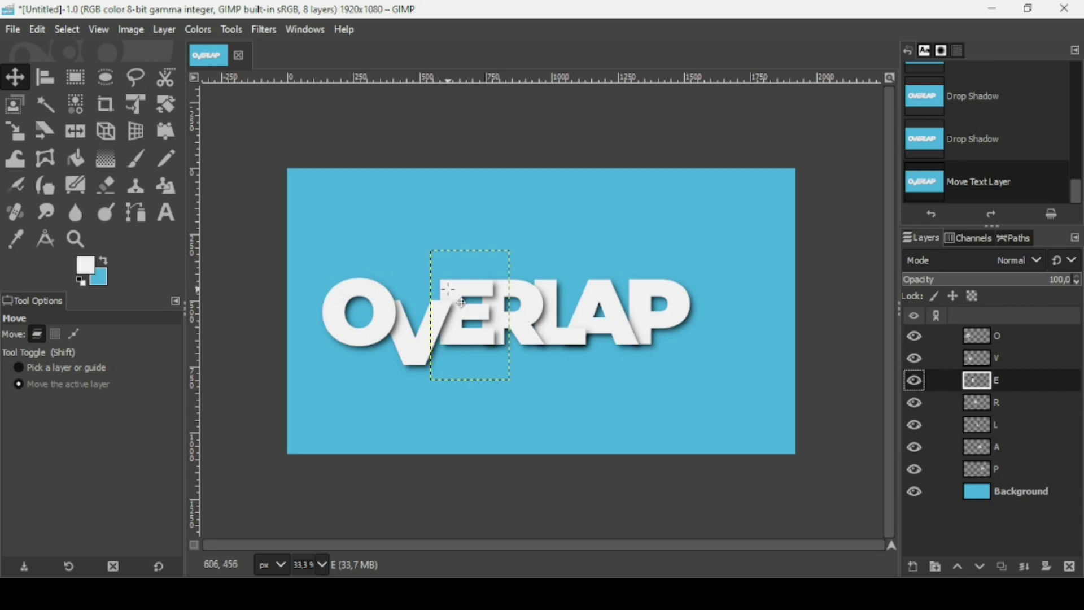
left_click_drag(460, 292, 459, 276)
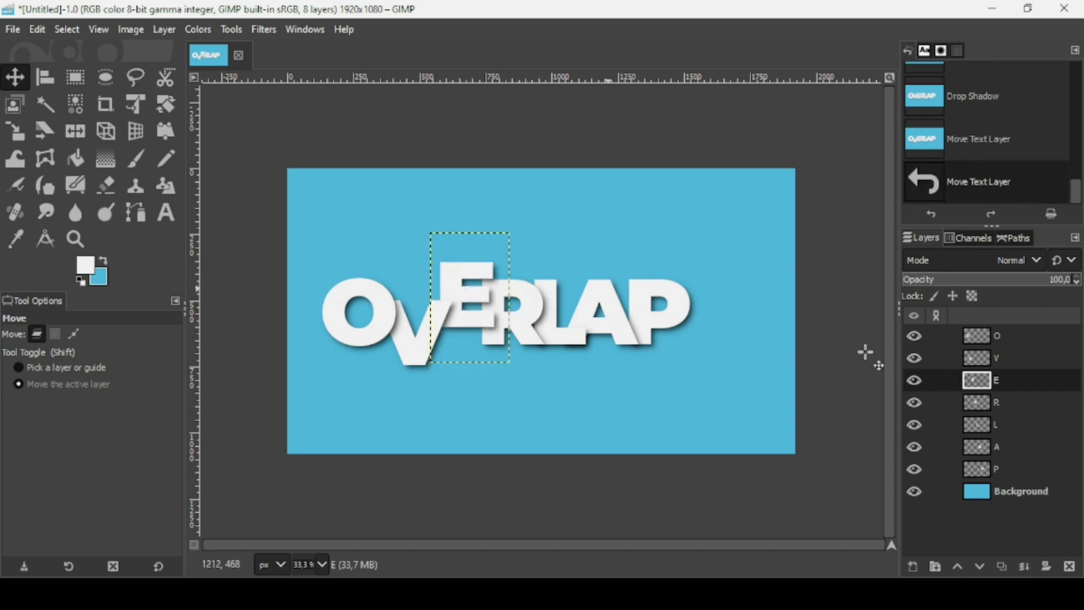
left_click(981, 403)
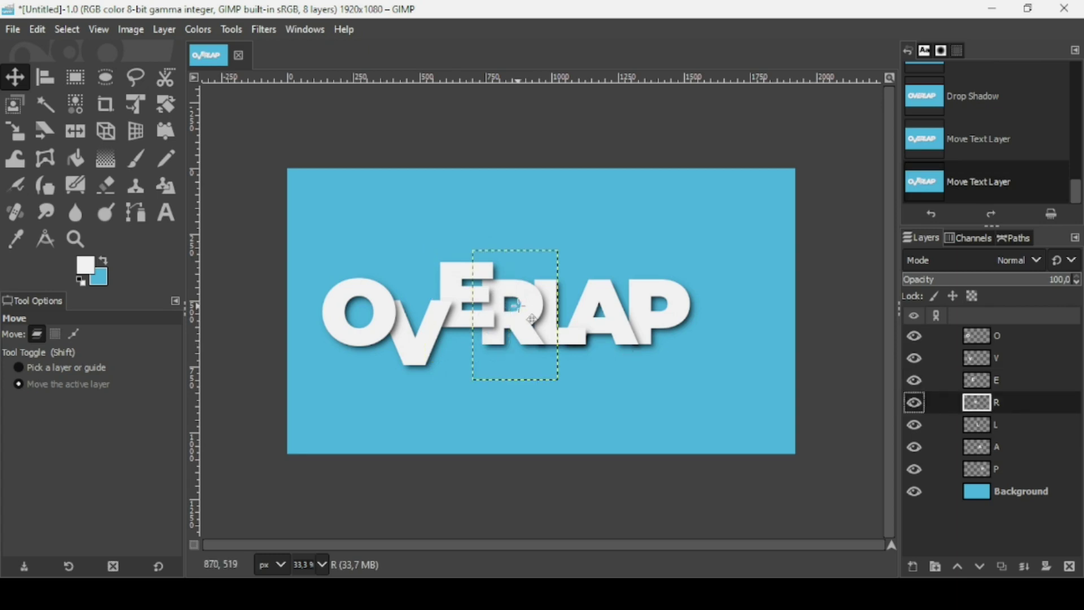
left_click_drag(515, 307, 515, 332)
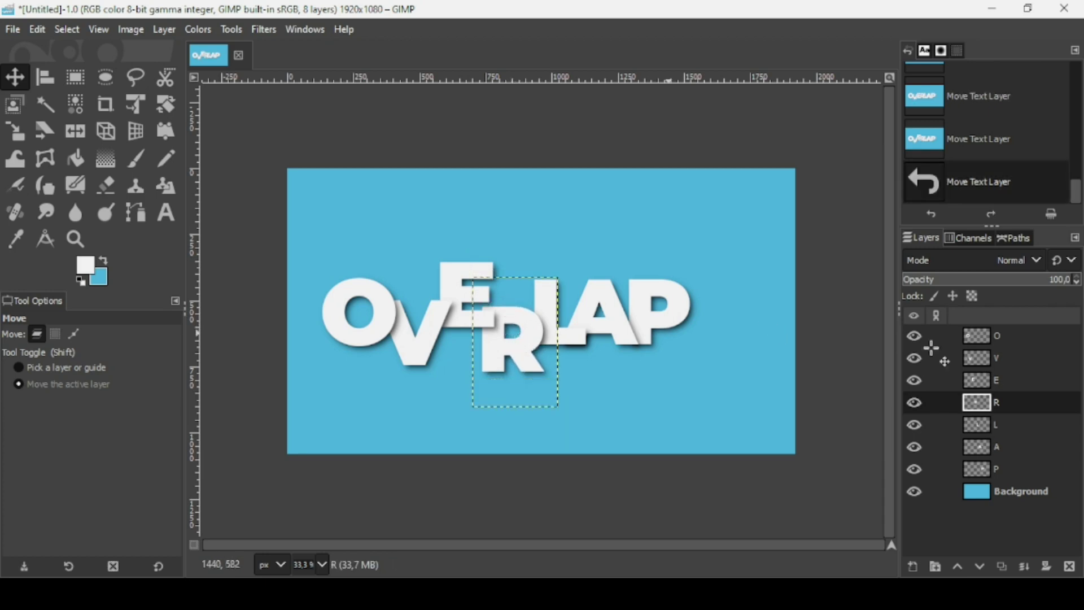
- Move the letters L and A down, and shift the P left so it tucks further behind the A
left_click(981, 430)
left_click_drag(517, 281, 517, 324)
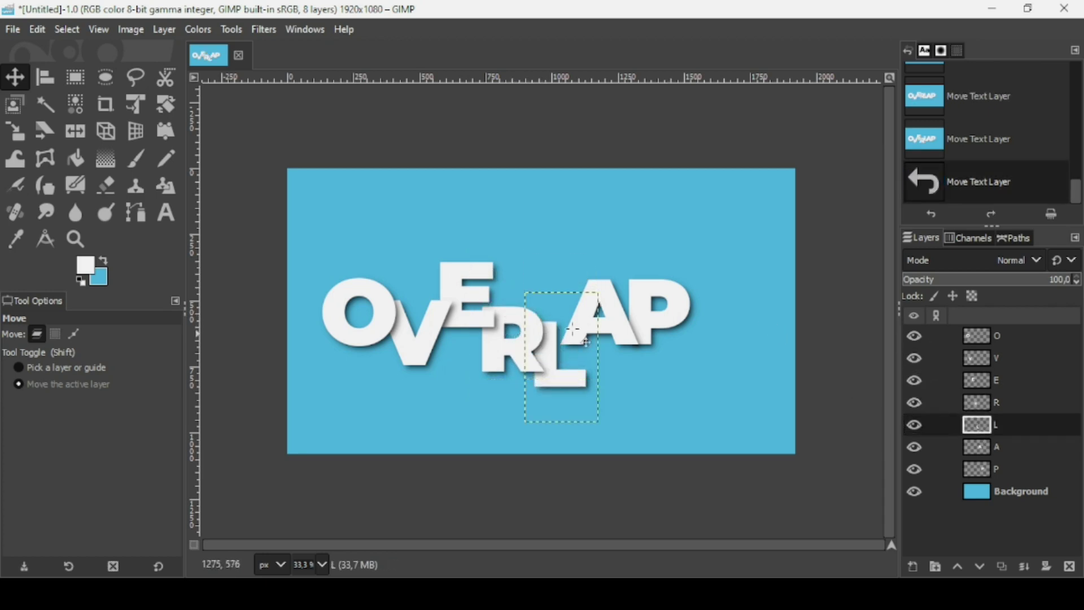
key("Page_Down")
left_click_drag(520, 227, 522, 257)
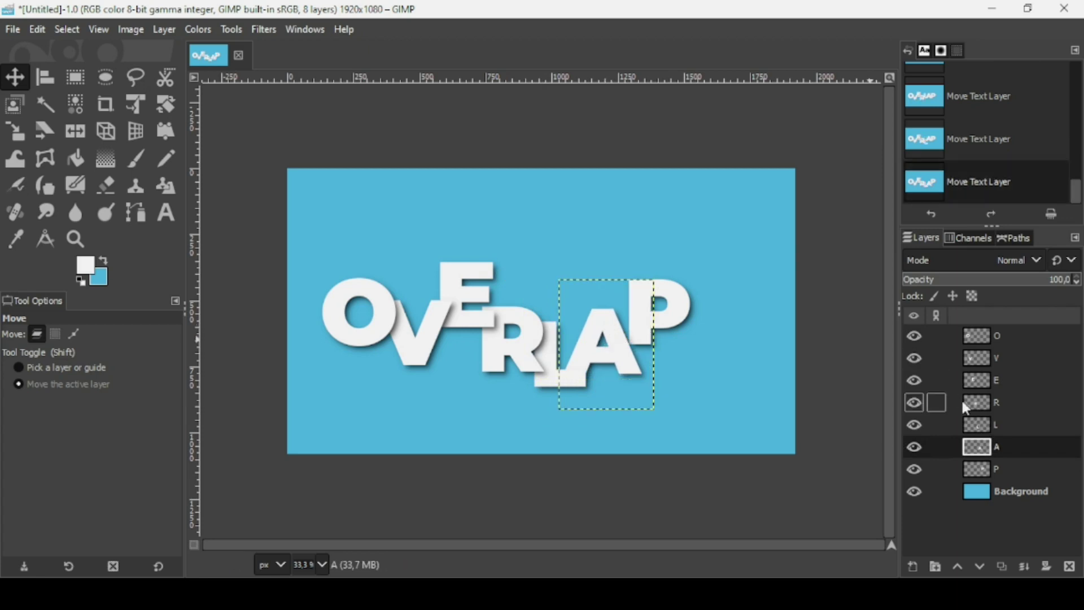
left_click(984, 475)
mouse_move(678, 296)
left_mouse_down()
mouse_move(653, 294)
mouse_move(662, 300)
left_mouse_up()
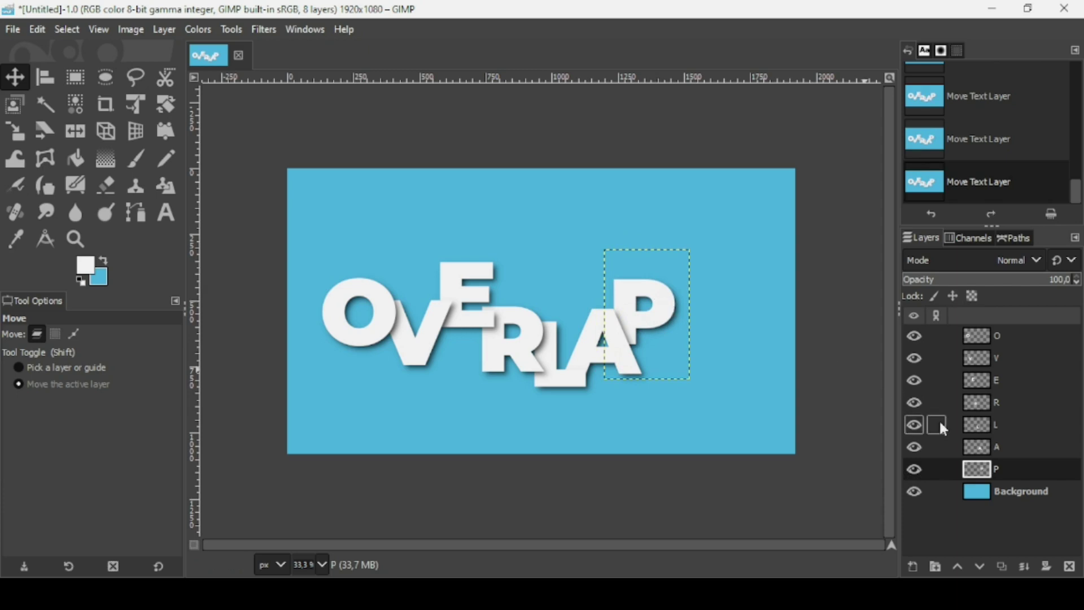
- Merge all seven letter layers down into one while the Background layer is hidden, and make the Background visible again
left_click(915, 494)
left_click(987, 336)
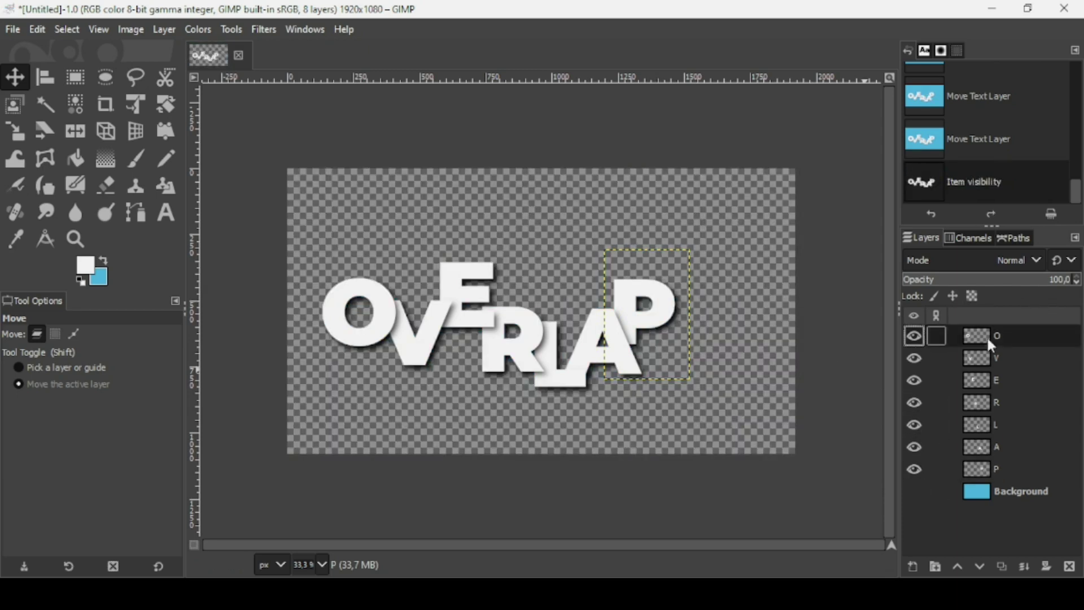
left_click(1029, 565)
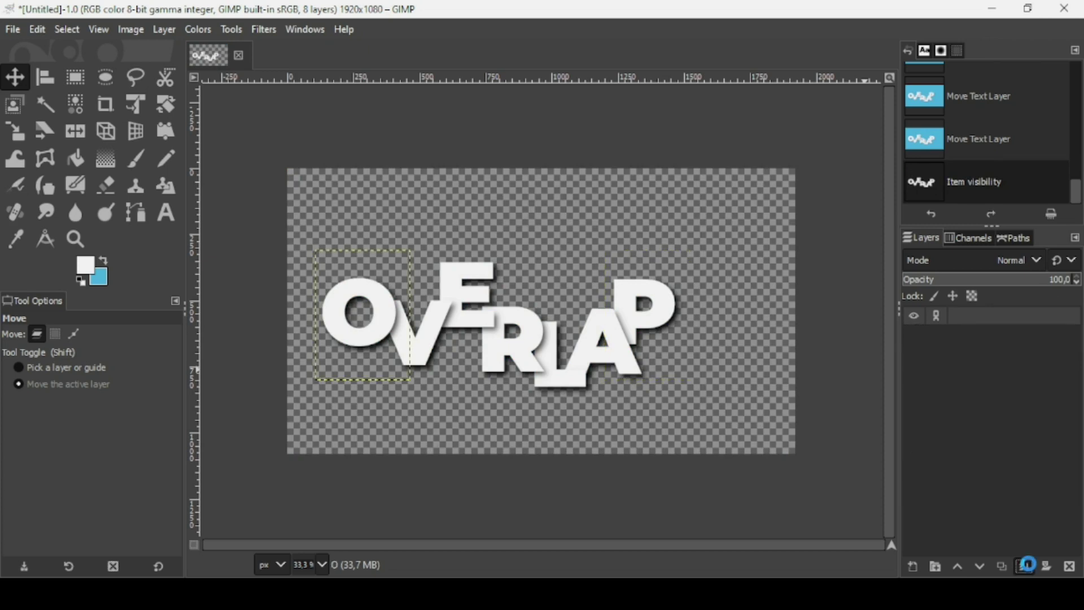
left_click(1029, 565)
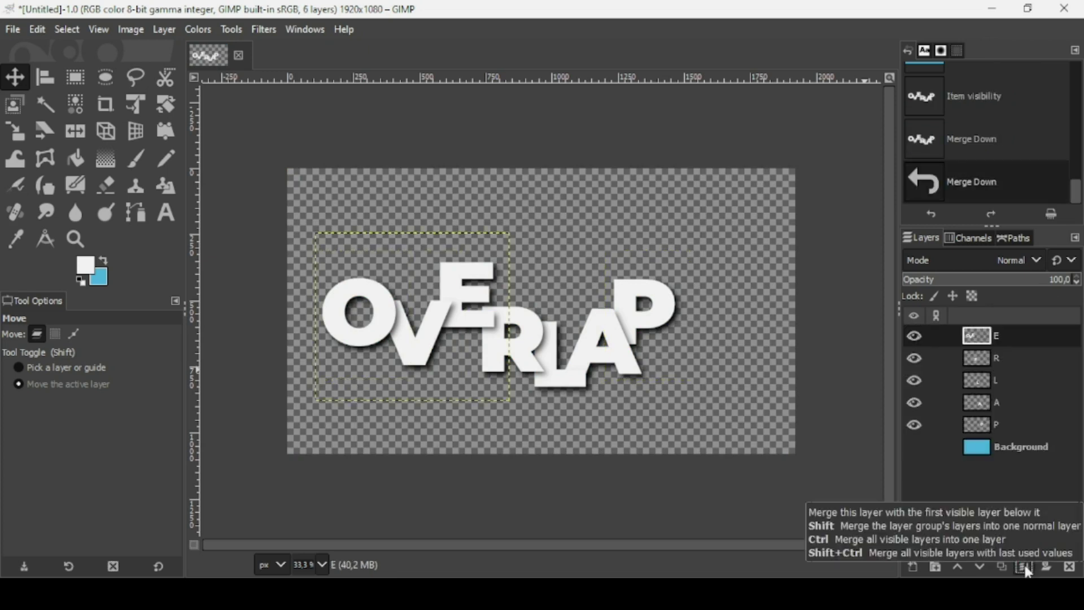
left_click(1024, 567)
left_click(1025, 567)
left_click(1026, 567)
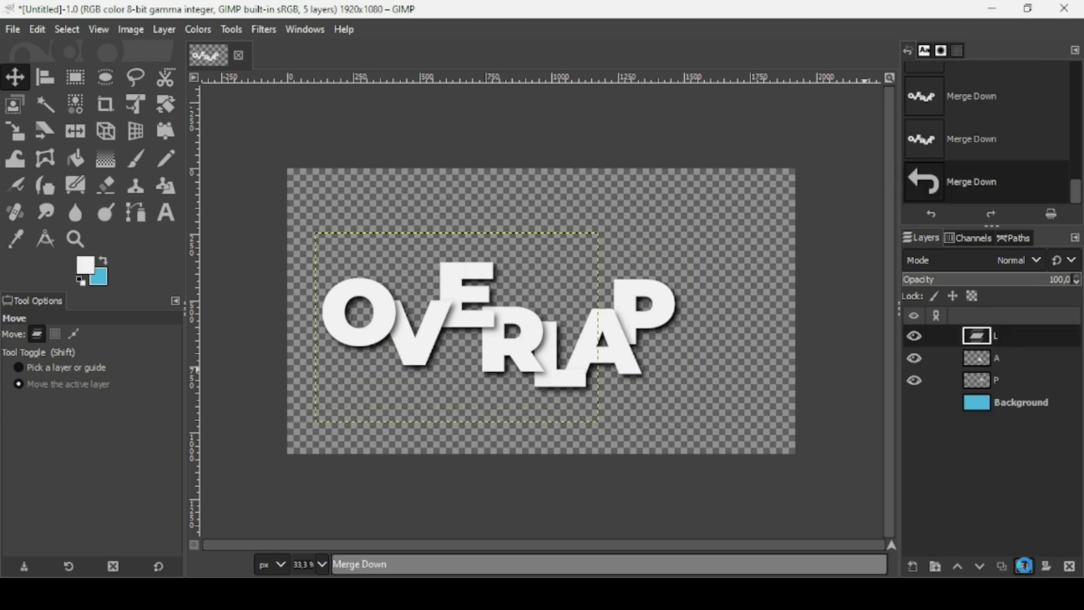
left_click(1026, 567)
left_click(1025, 567)
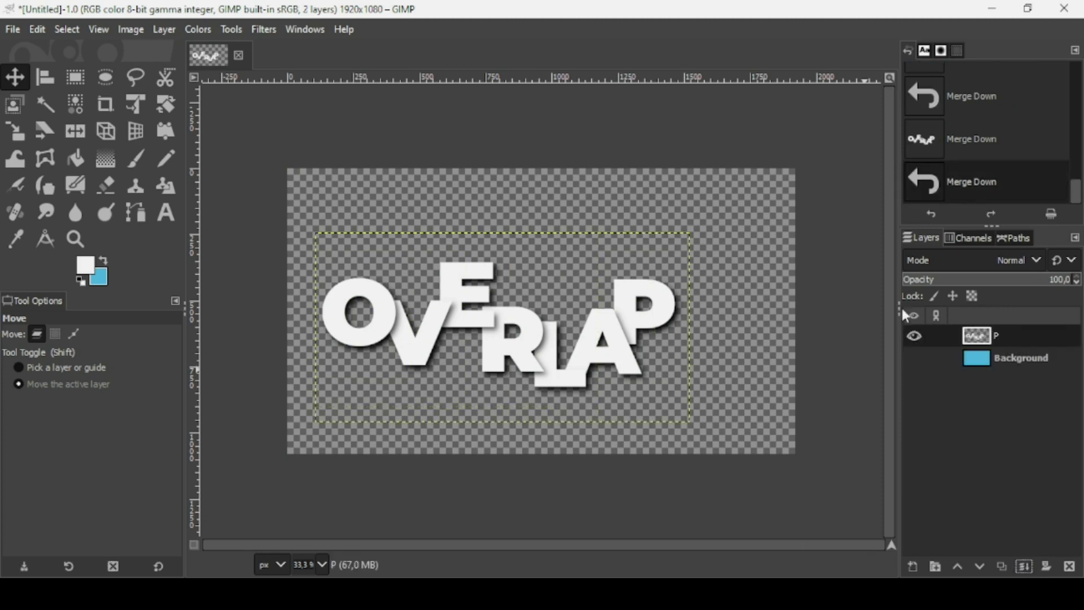
left_click(914, 359)
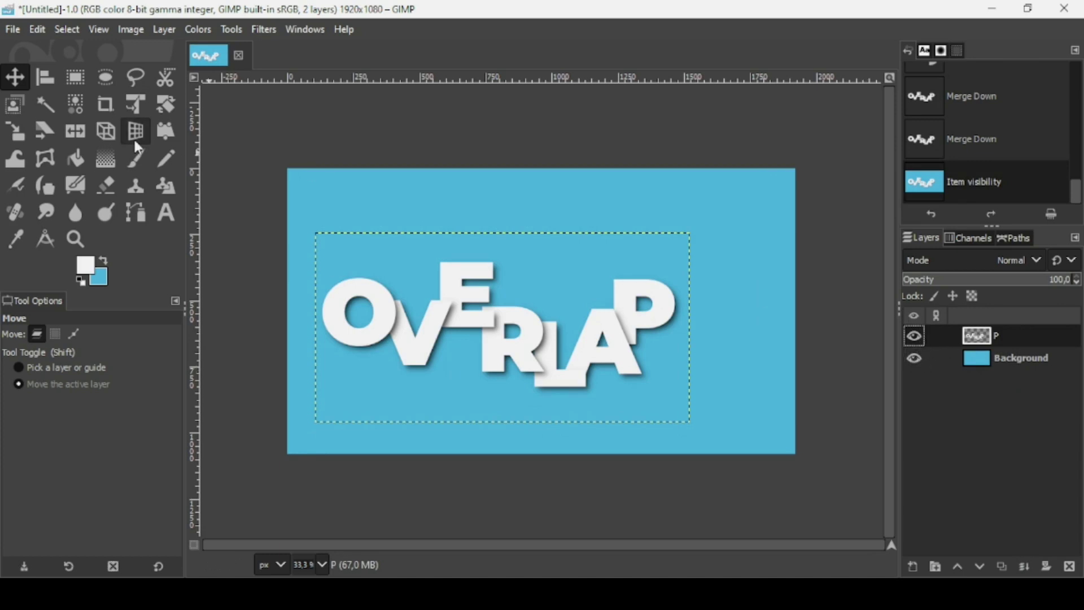
- Center the merged text layer horizontally and vertically relative to the image
left_click(45, 79)
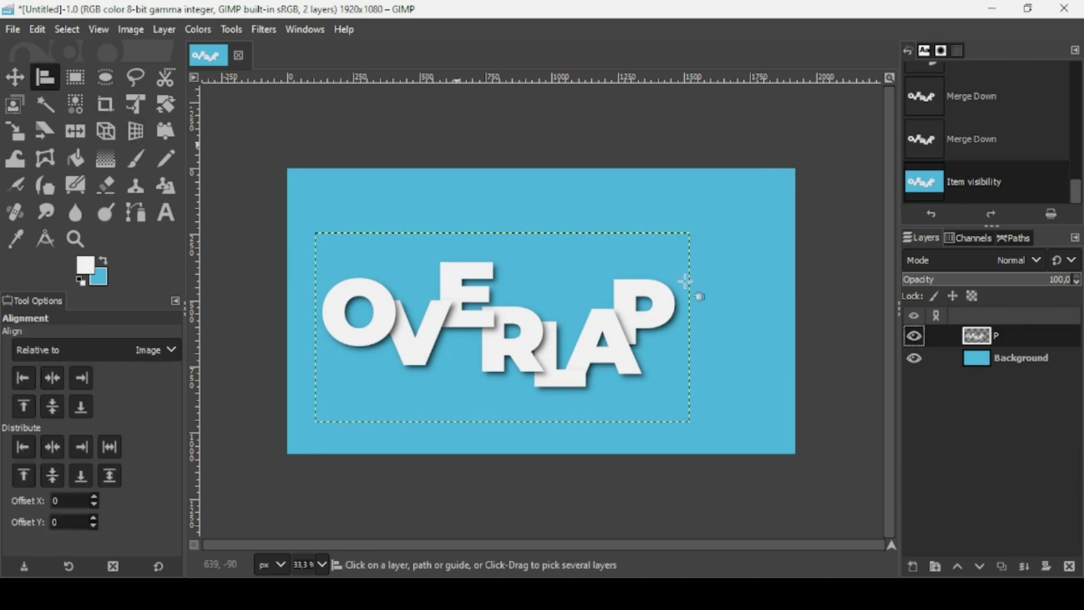
left_click(602, 339)
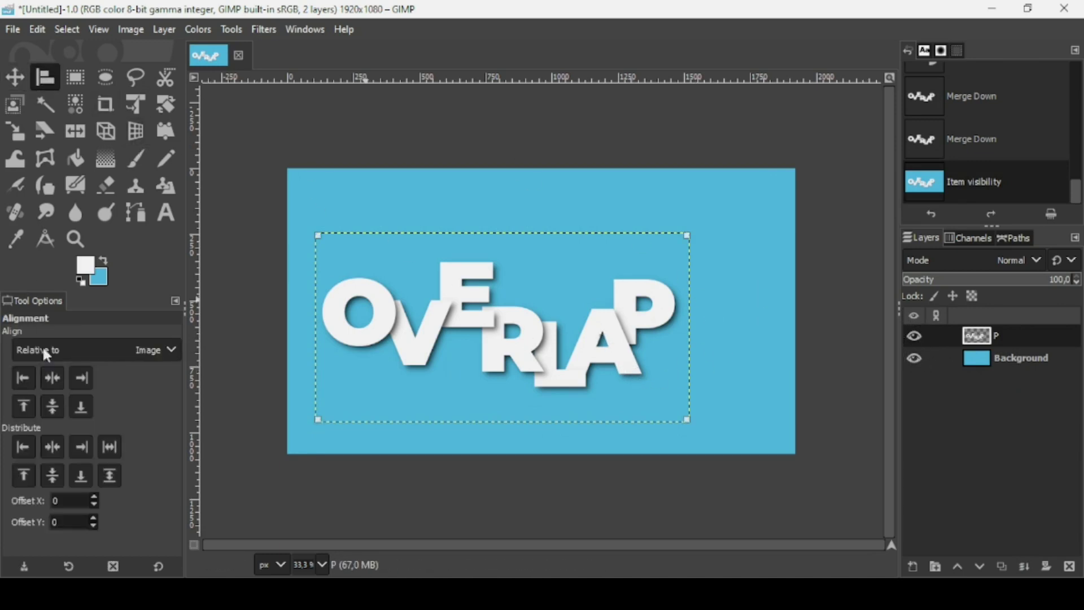
left_click(51, 380)
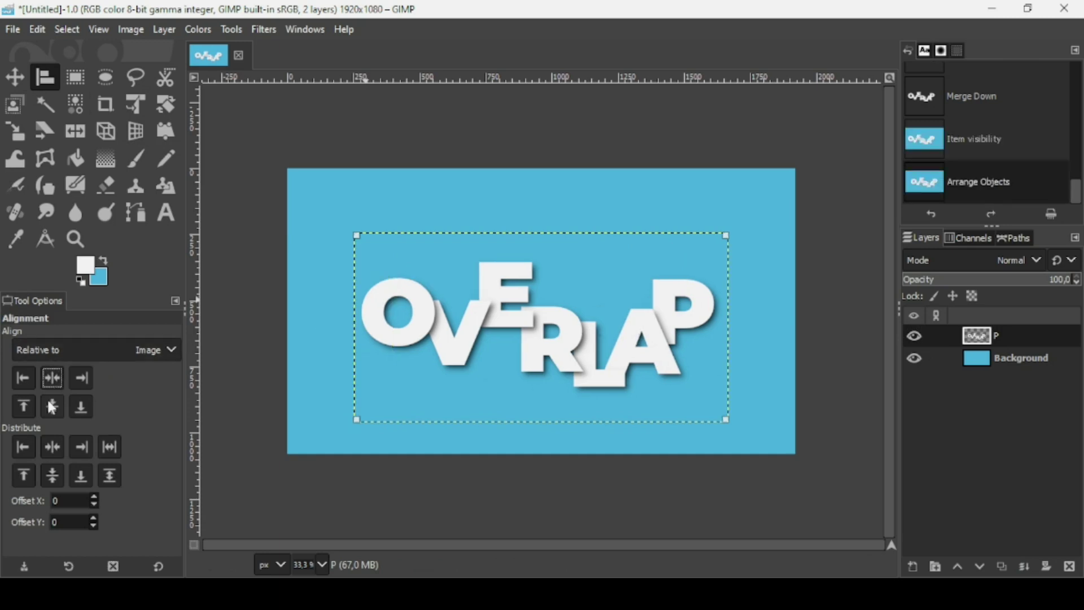
left_click(52, 407)
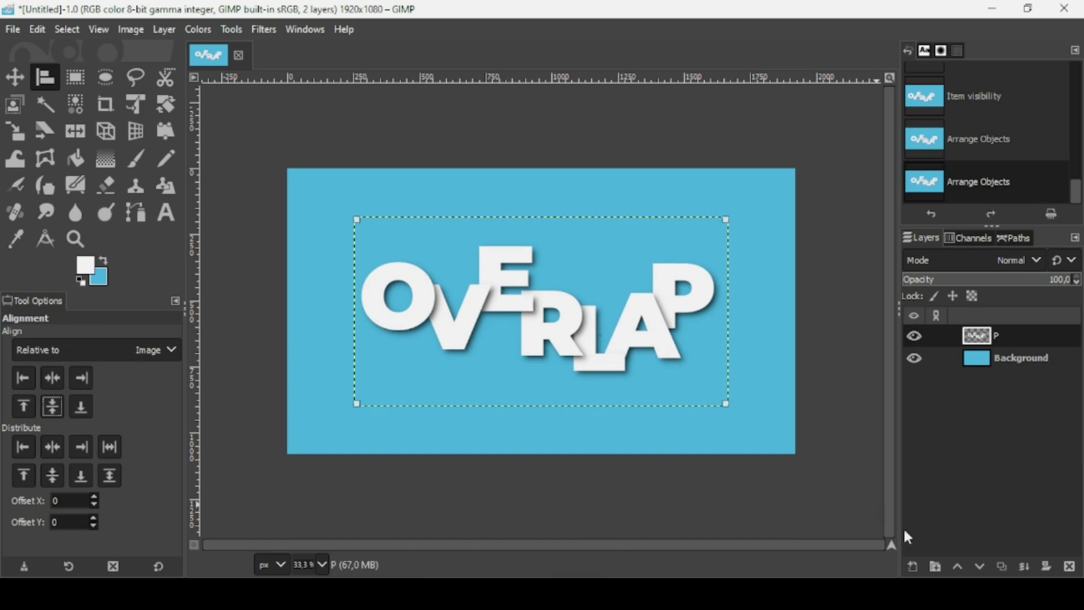
- Add a transparent layer and make a circular selection about 516 px wide in the canvas's upper-left area, overlapping the letter O
left_click(915, 567)
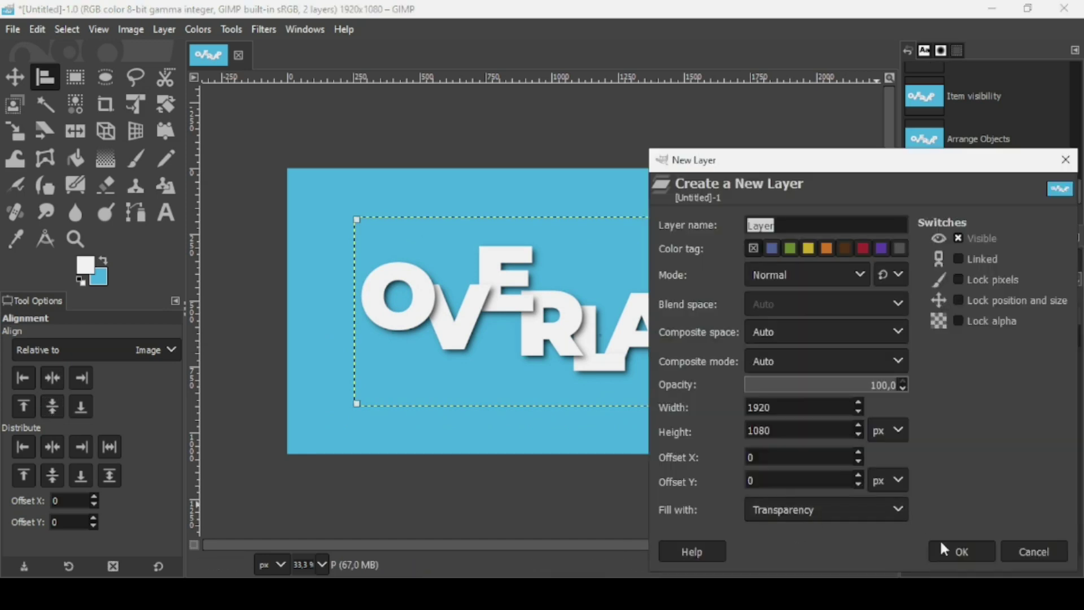
left_click(986, 559)
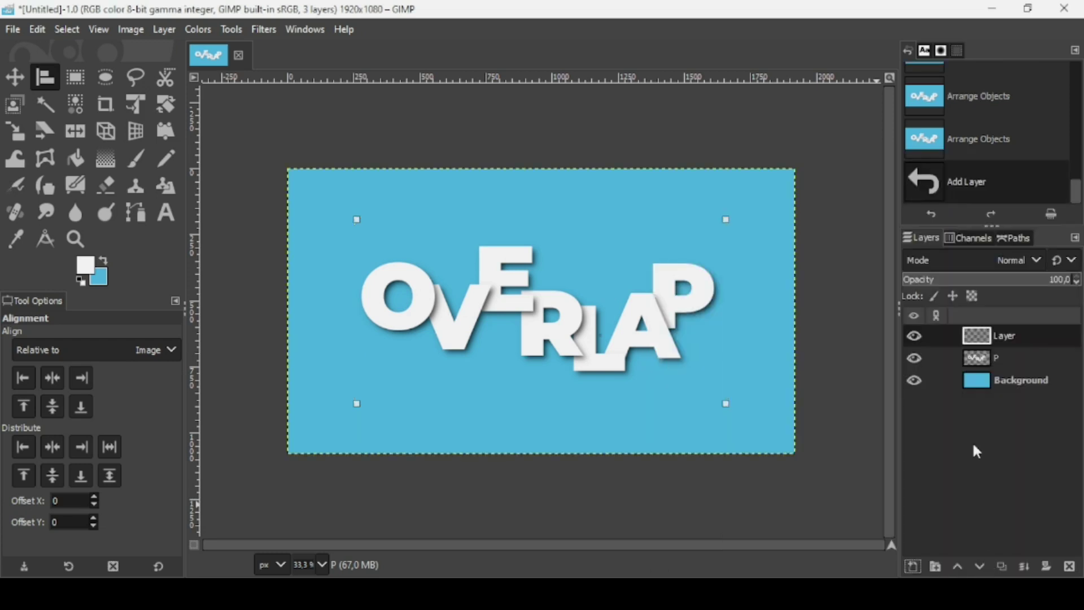
left_click(109, 82)
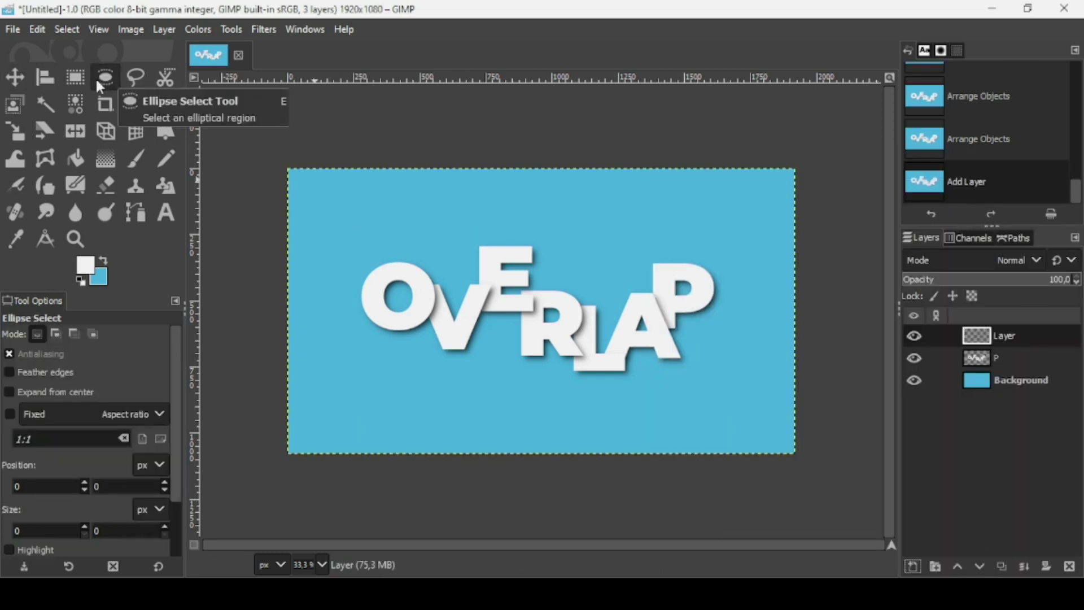
left_click_drag(364, 210, 431, 262)
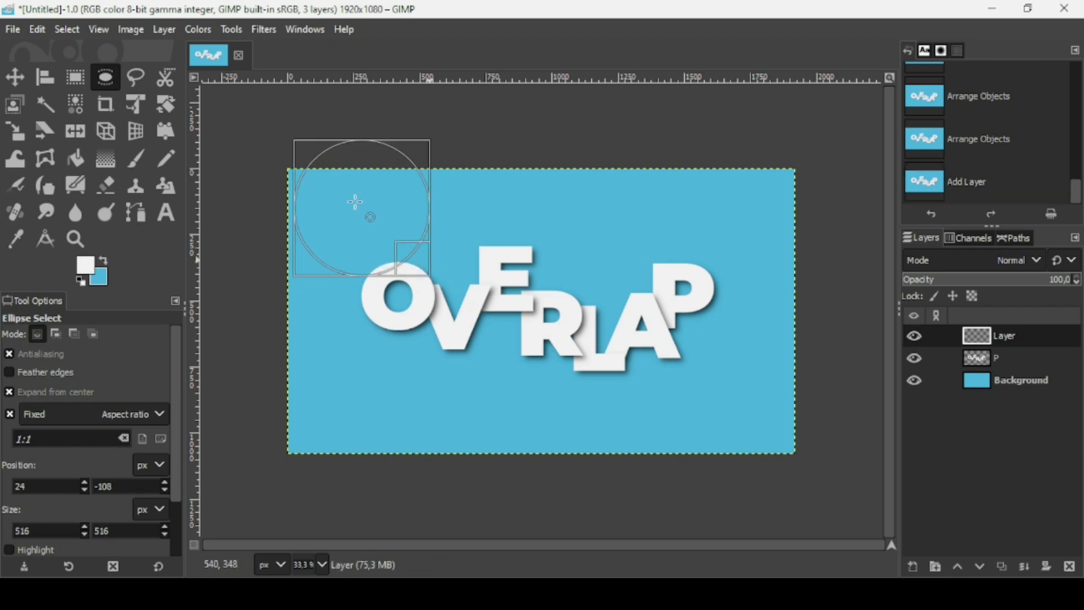
left_click_drag(361, 203, 375, 235)
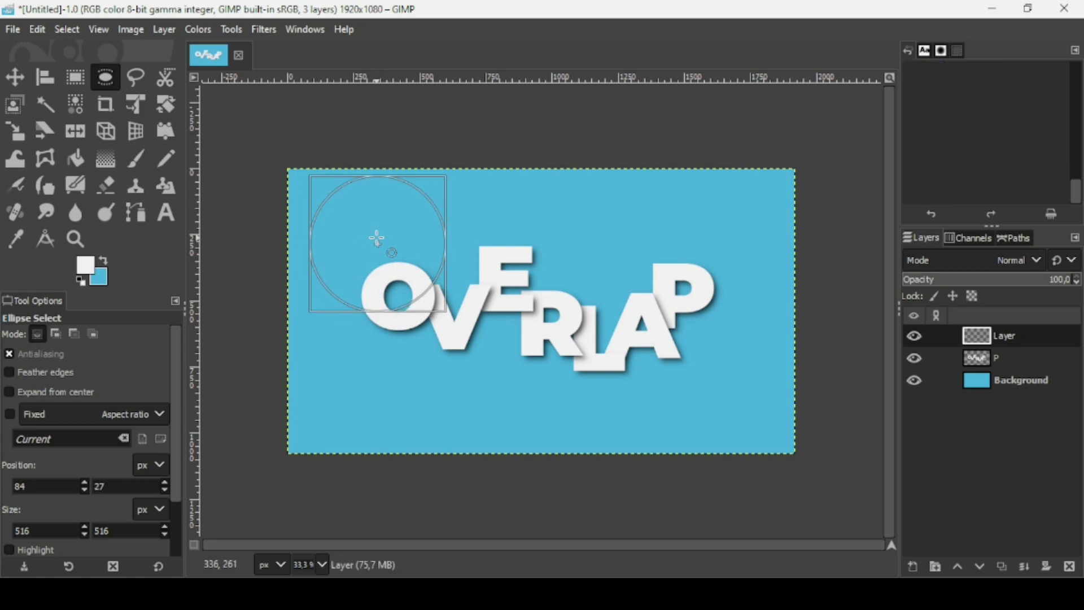
left_click(375, 235)
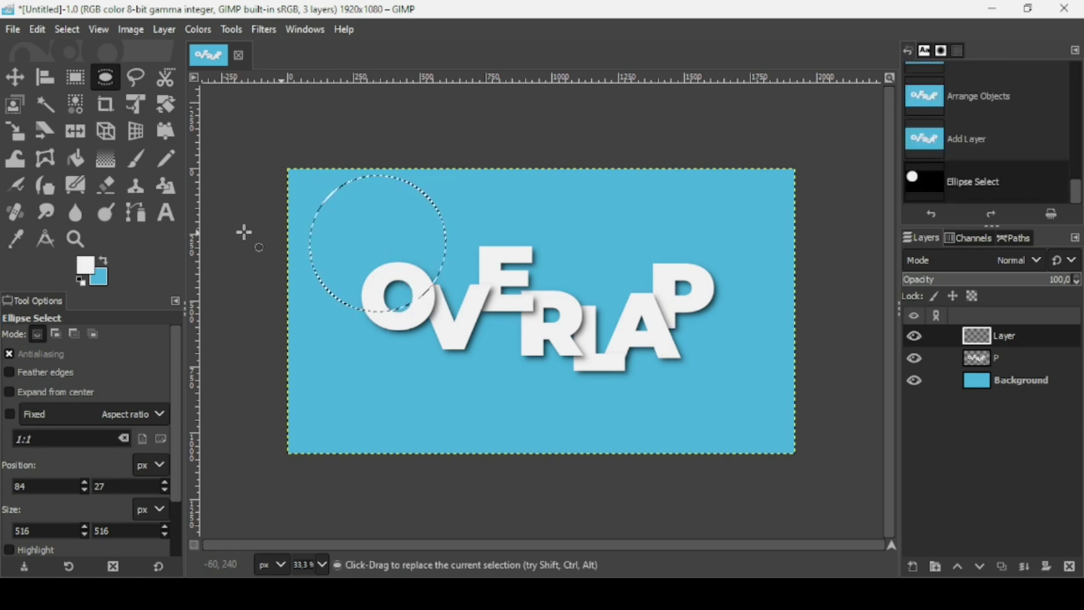
- Fill the circular selection with golden yellow (ebba2b) and clear the selection
left_click(99, 279)
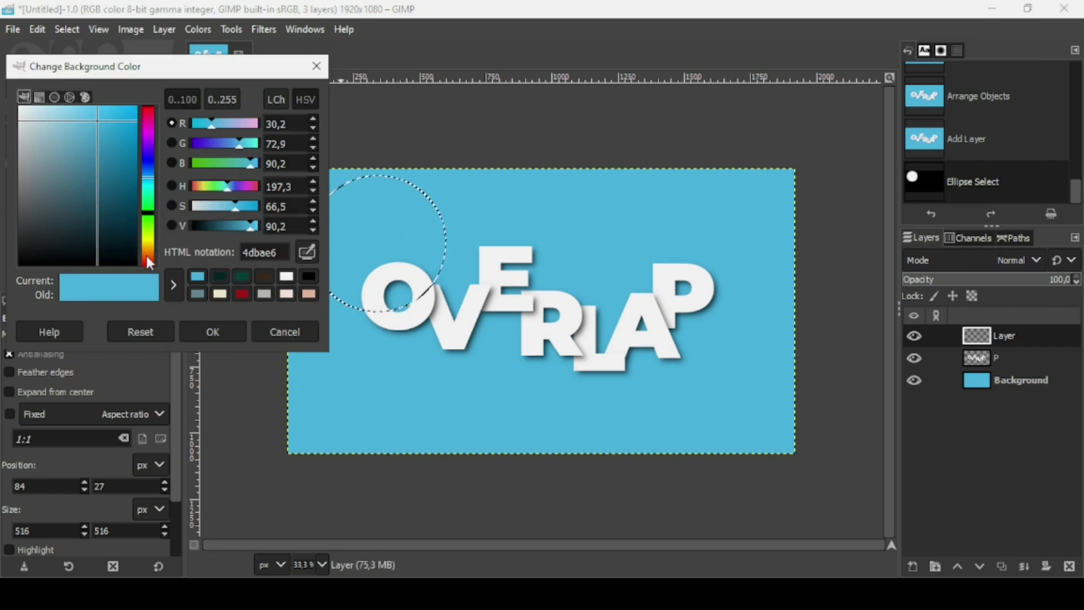
left_click_drag(146, 255, 150, 250)
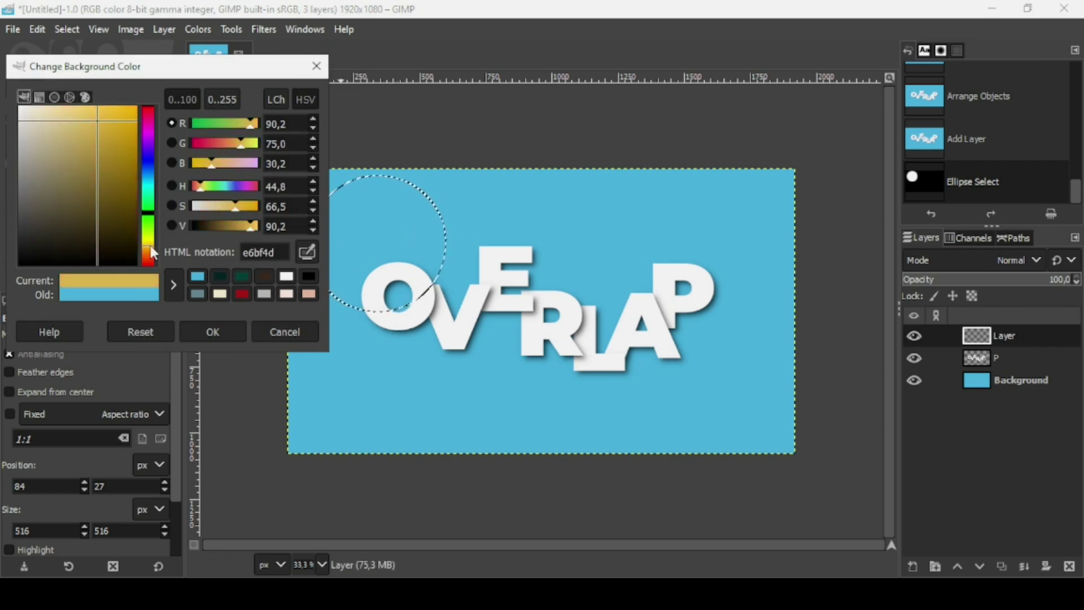
left_click_drag(117, 118, 116, 118)
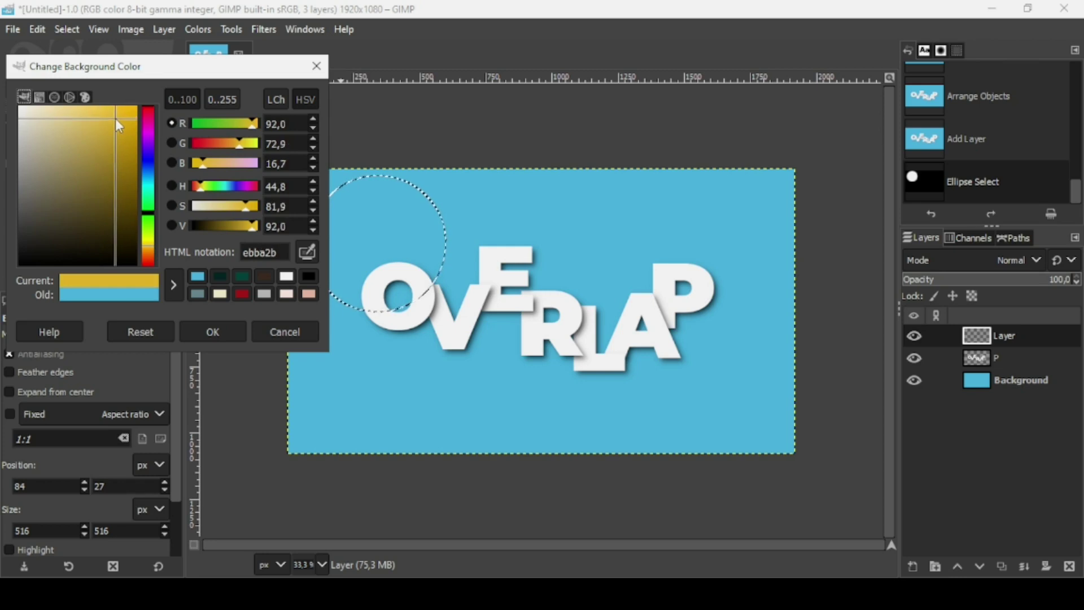
left_click(229, 331)
left_click_drag(99, 277, 407, 223)
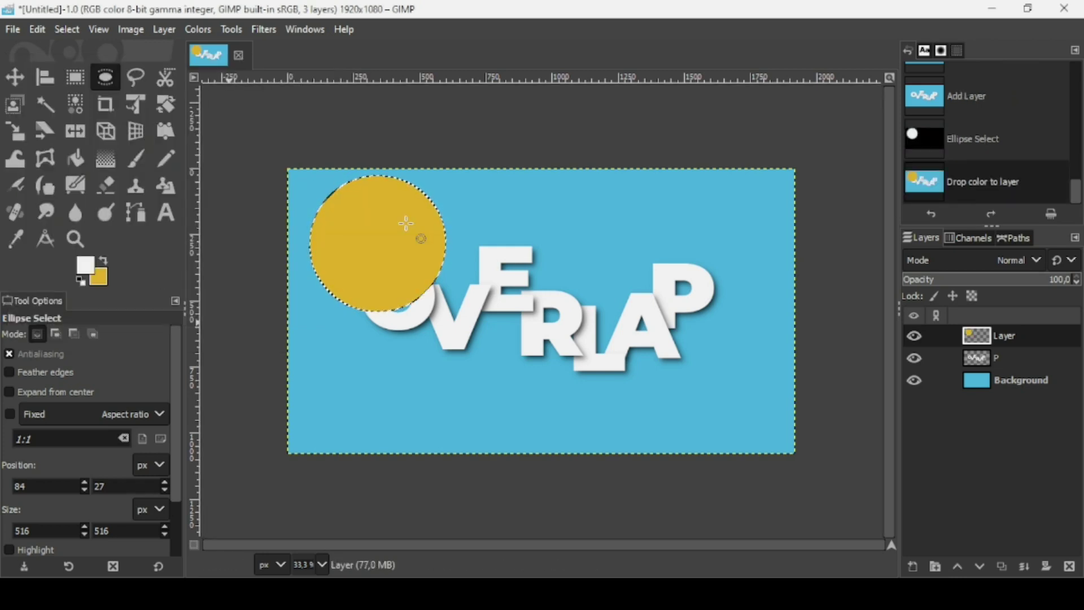
left_click(67, 30)
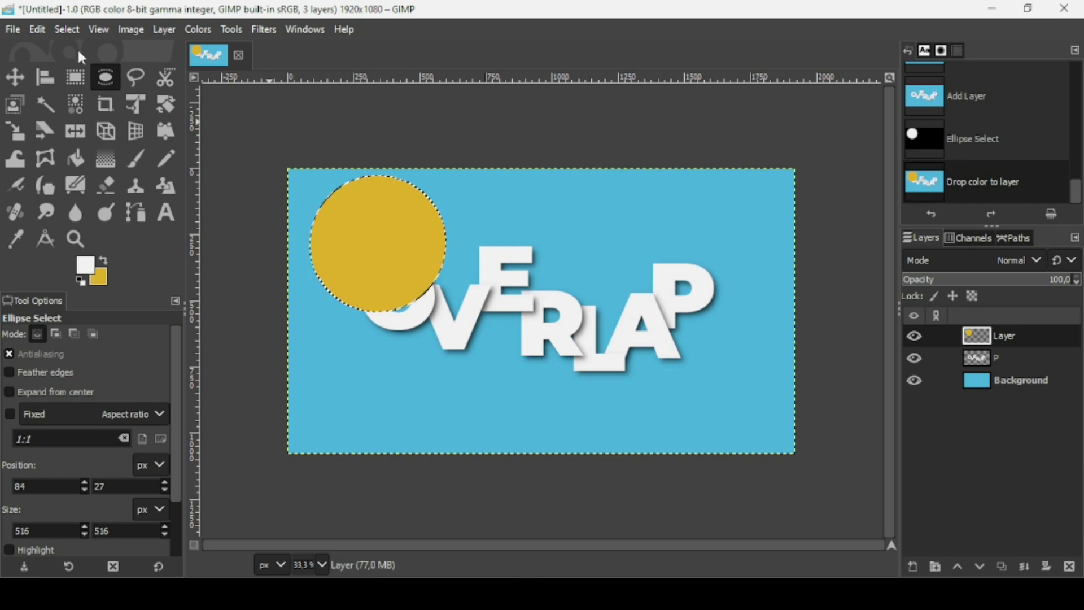
left_click(93, 72)
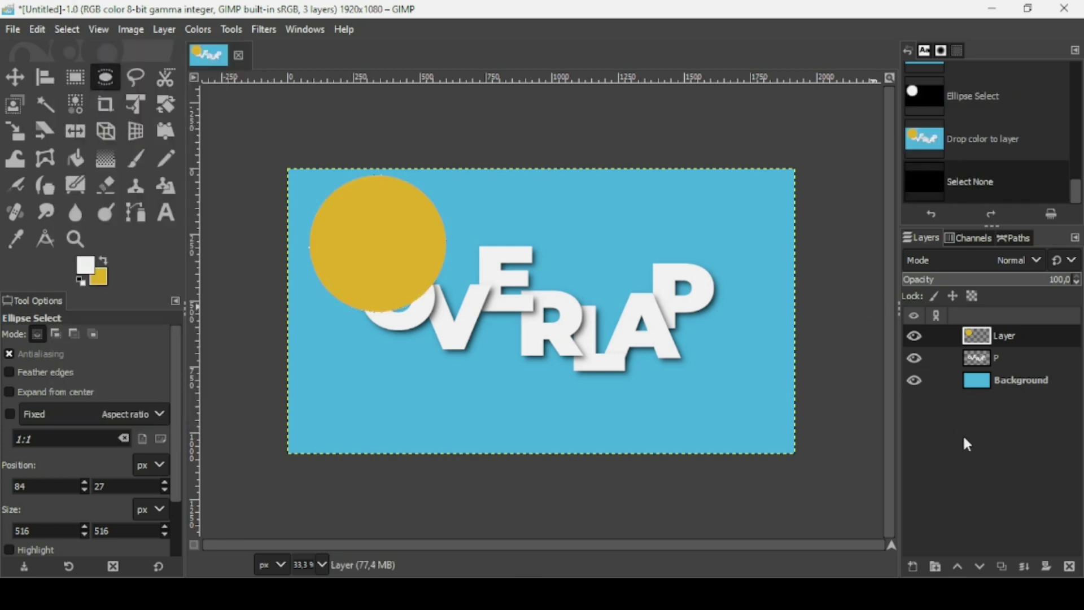
- Lower the circle's layer beneath the text and place a duplicate circle in the canvas's lower-right area, partly behind the A and P
left_click(980, 568)
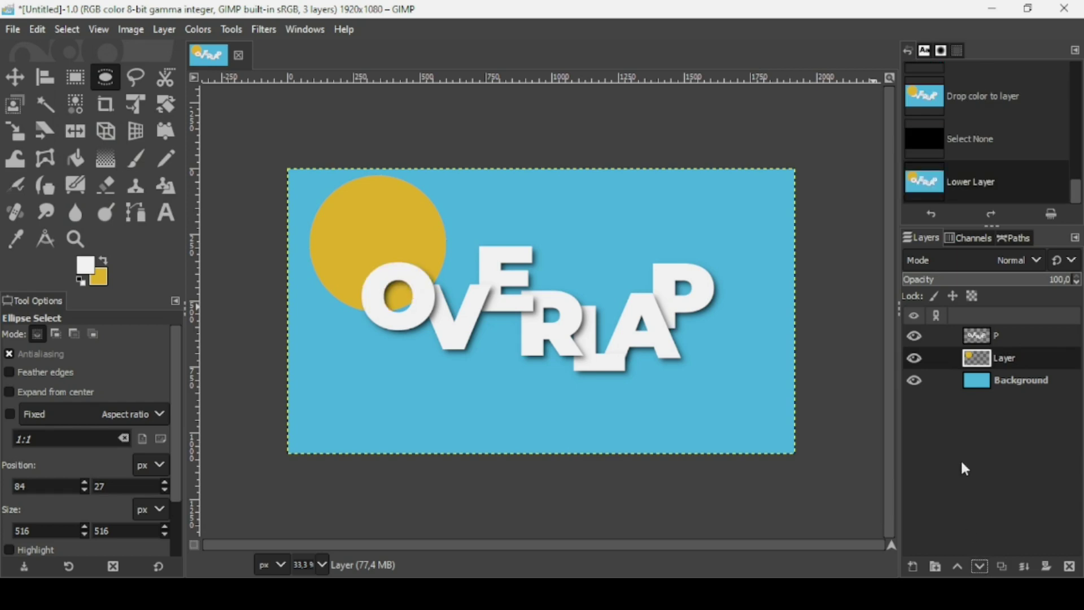
left_click(1001, 566)
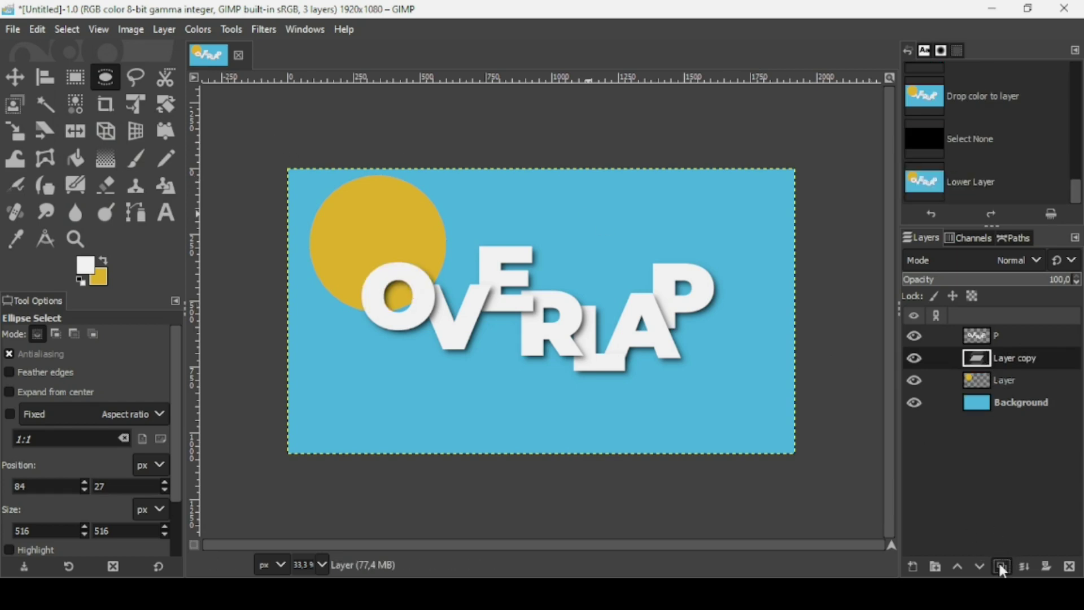
left_click(11, 85)
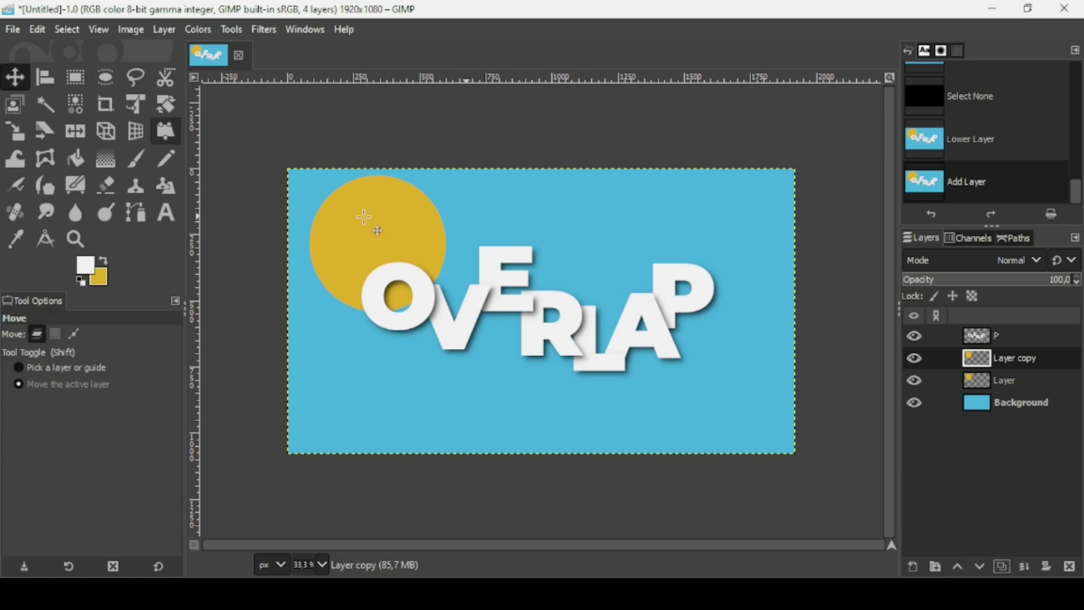
left_click_drag(419, 249, 726, 377)
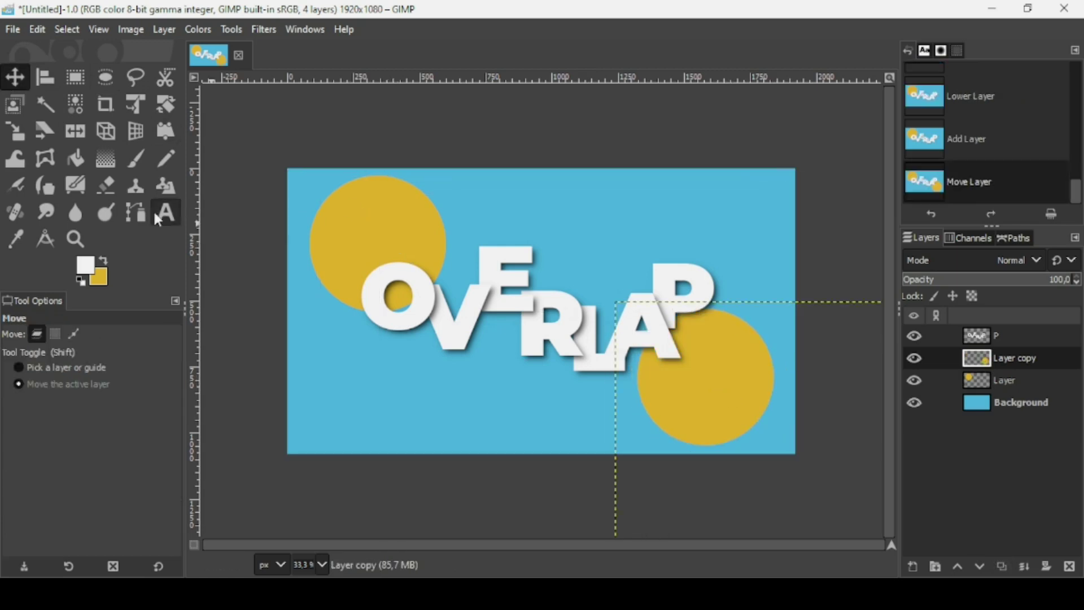
- Scale the duplicate circle's layer proportionally to 1356 x 763 px near the canvas's lower-right corner, and expand the layer to the image size
left_click(17, 130)
left_click(778, 371)
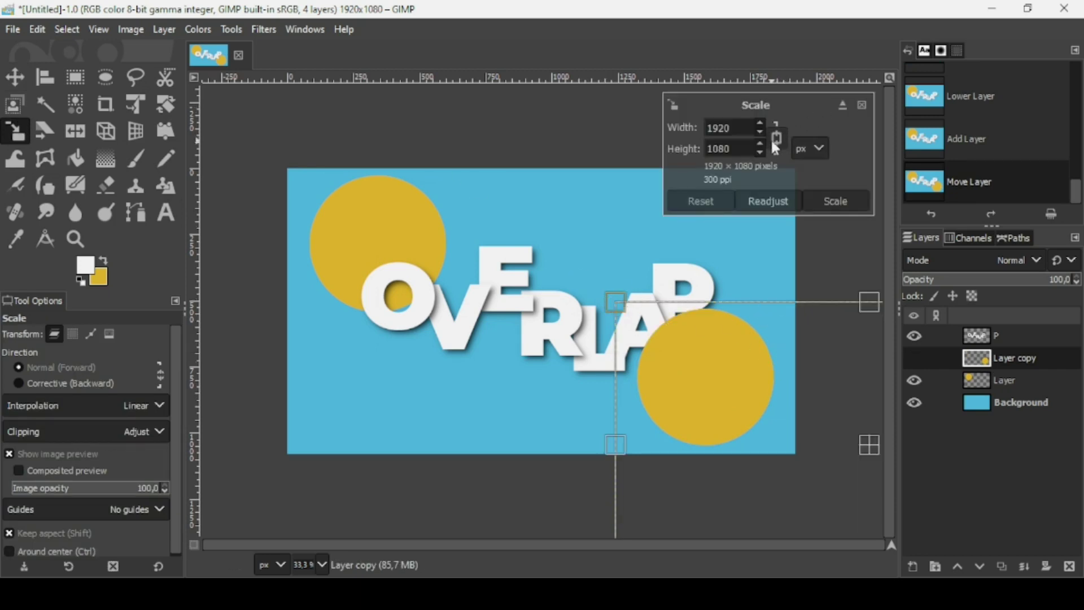
key("ctrl")
left_click_drag(627, 309, 781, 375)
left_click_drag(889, 467, 857, 462)
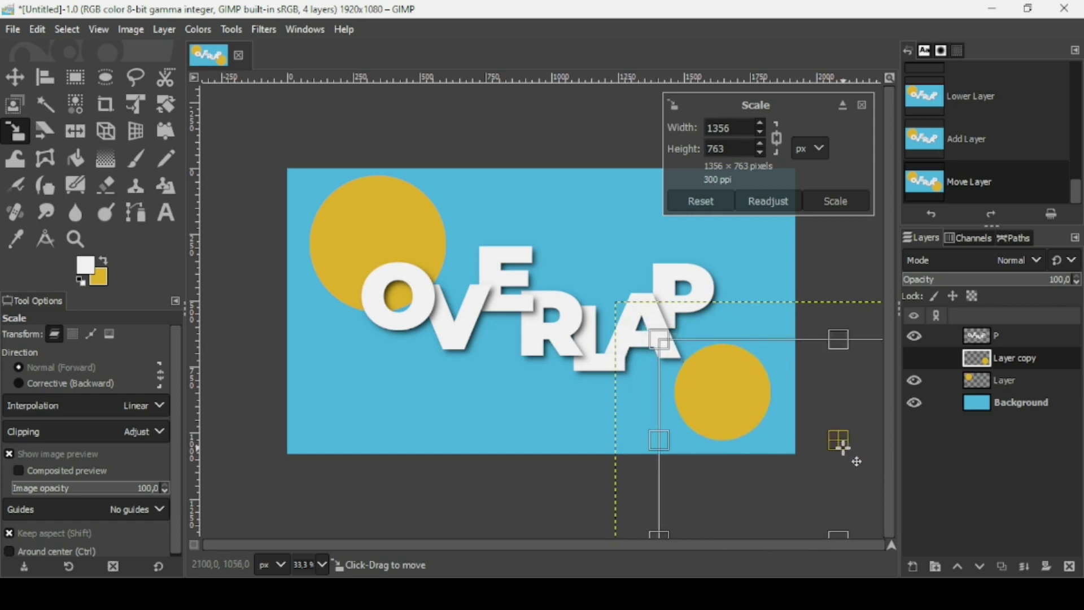
key("Return")
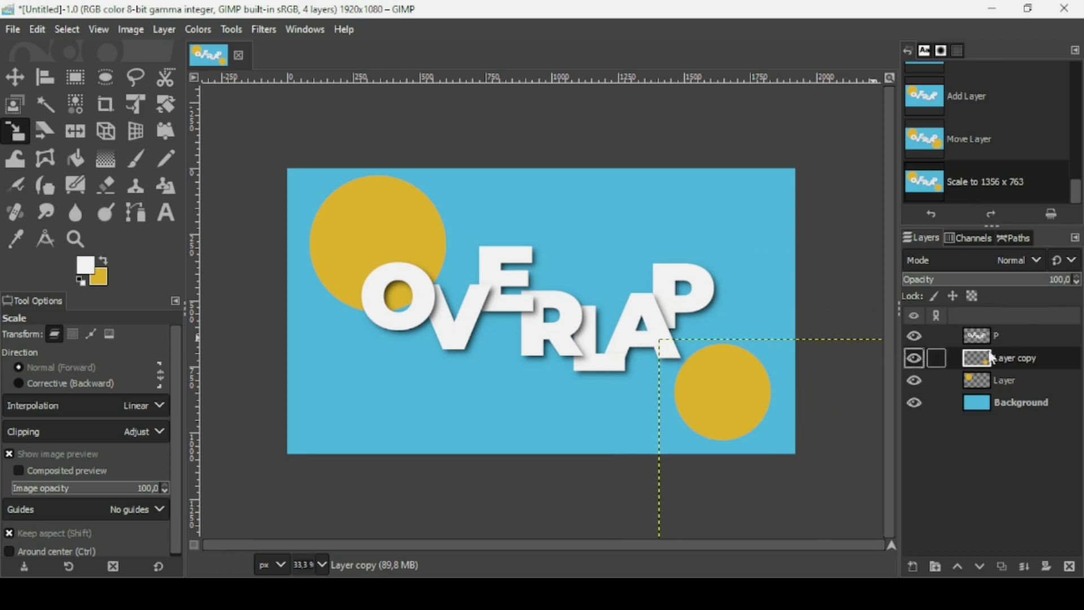
right_click(992, 358)
left_click(927, 275)
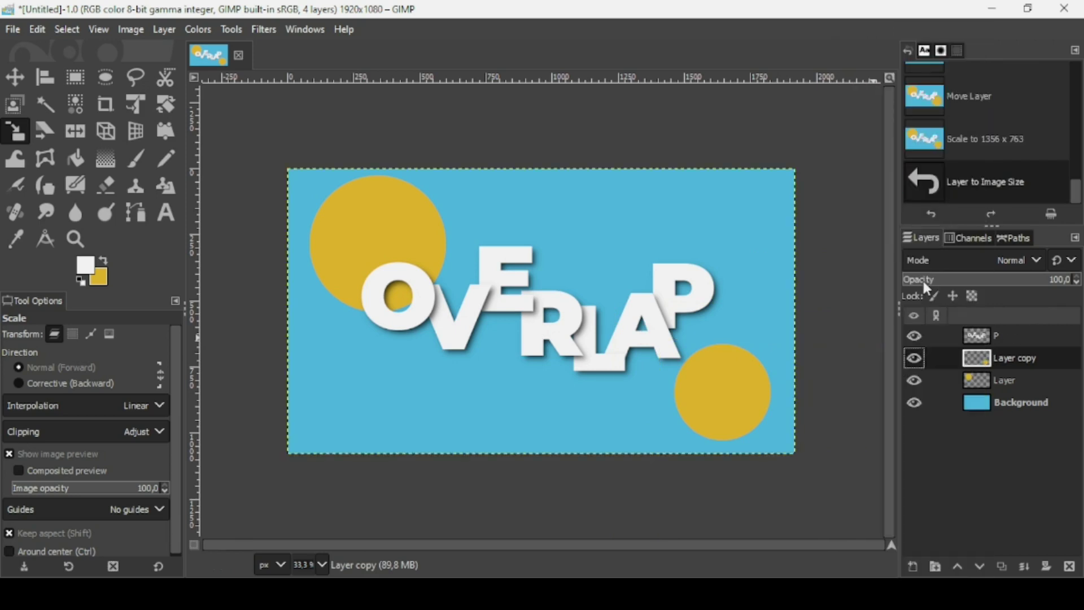
- Recolor the smaller circle orange with a Hue-Saturation hue of -16.5, and shift it up and left so it tucks behind the A
left_click(186, 30)
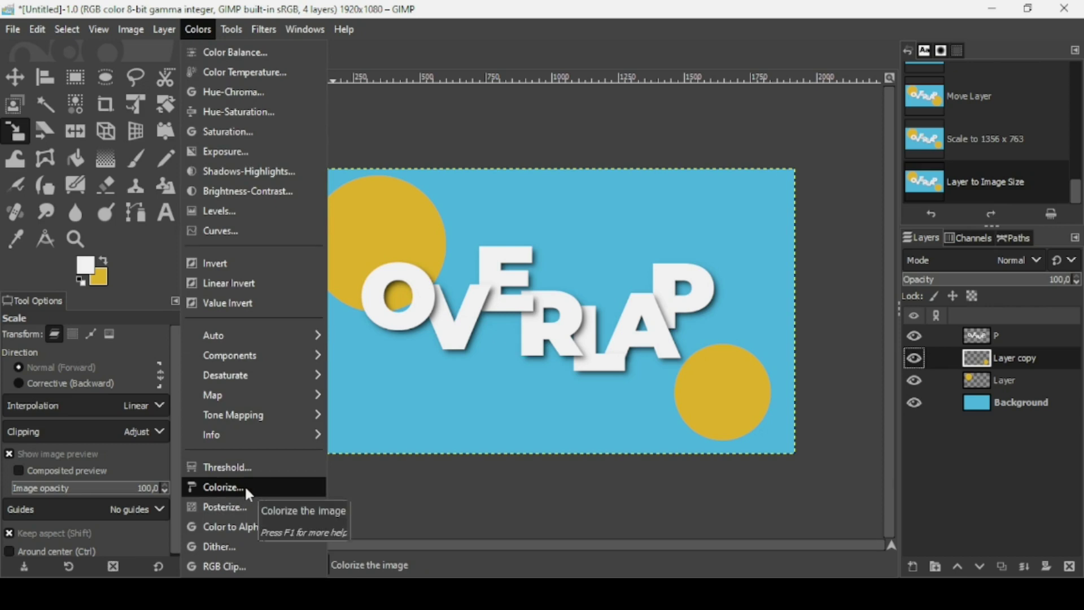
left_click(245, 112)
left_click_drag(876, 84, 273, 82)
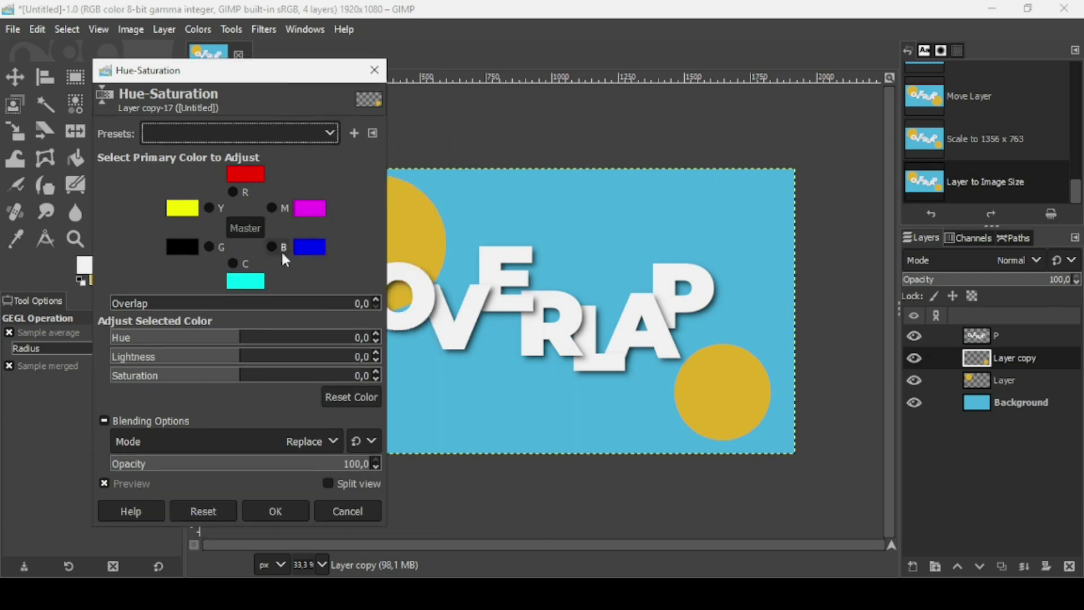
left_click_drag(262, 340, 229, 343)
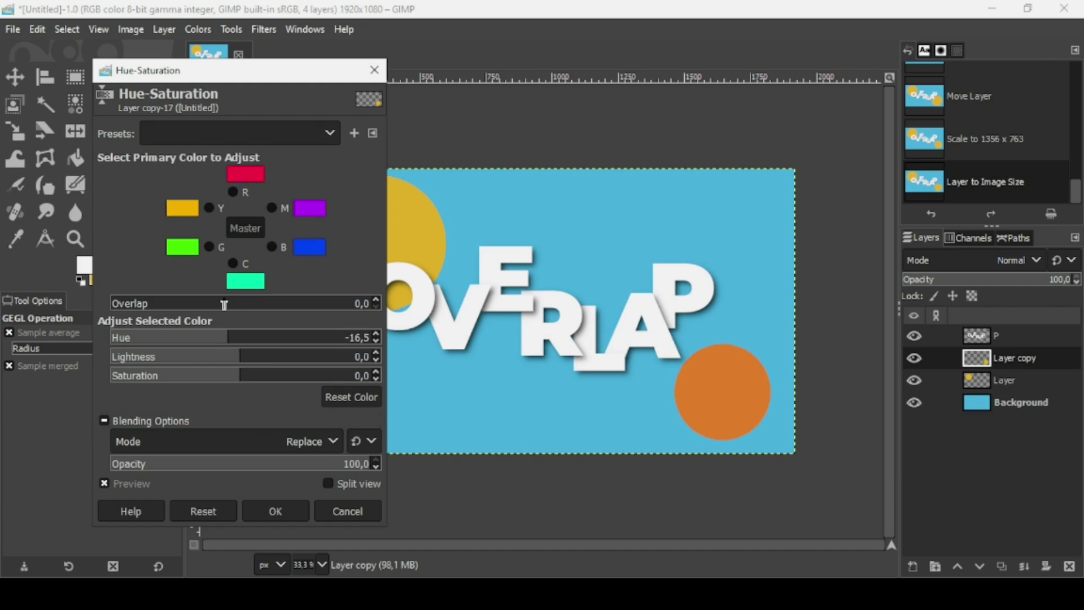
left_click(281, 513)
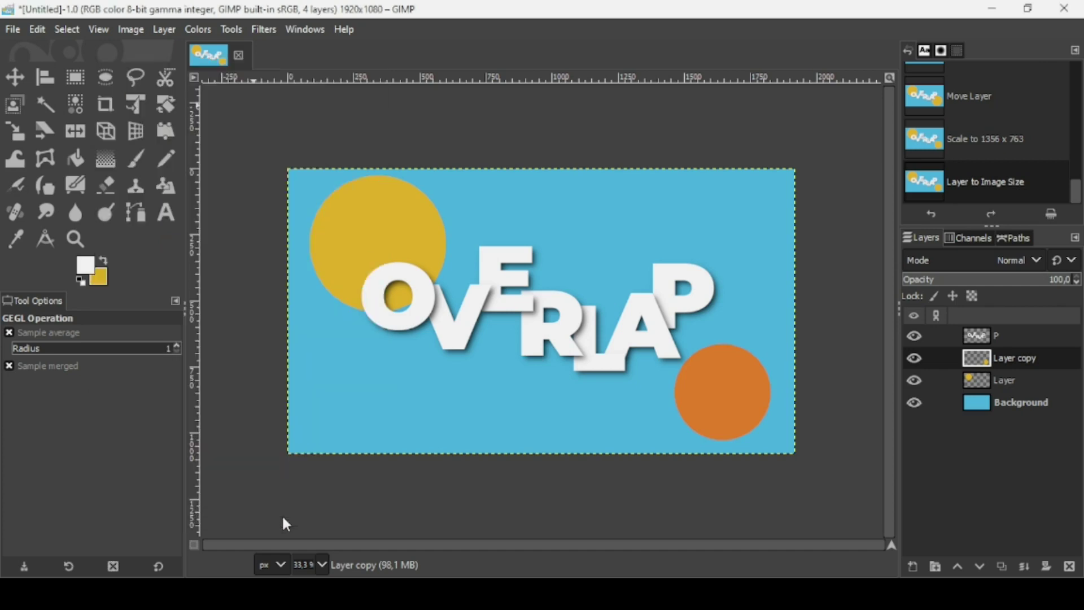
left_click(11, 82)
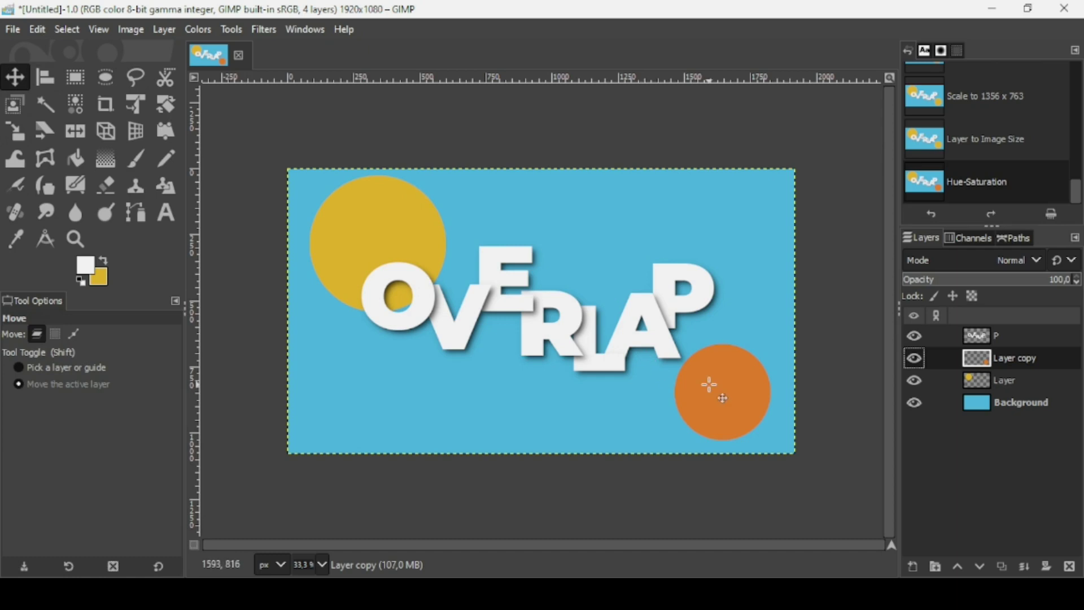
left_click_drag(710, 386, 693, 370)
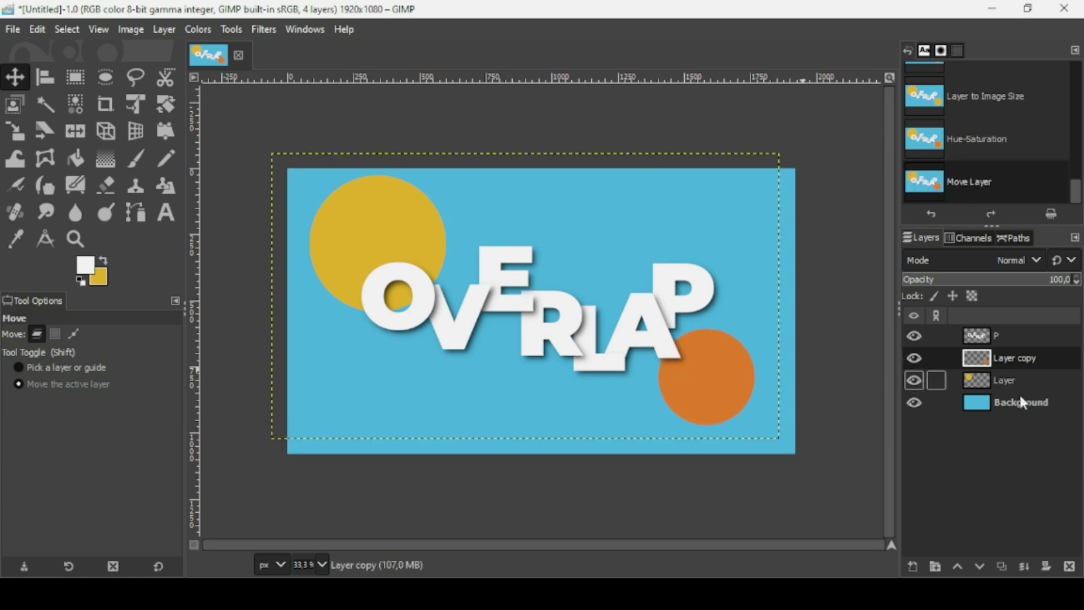
- Merge the text and both circle layers down into the Background, and fit the merged layer to the image size
left_click(983, 339)
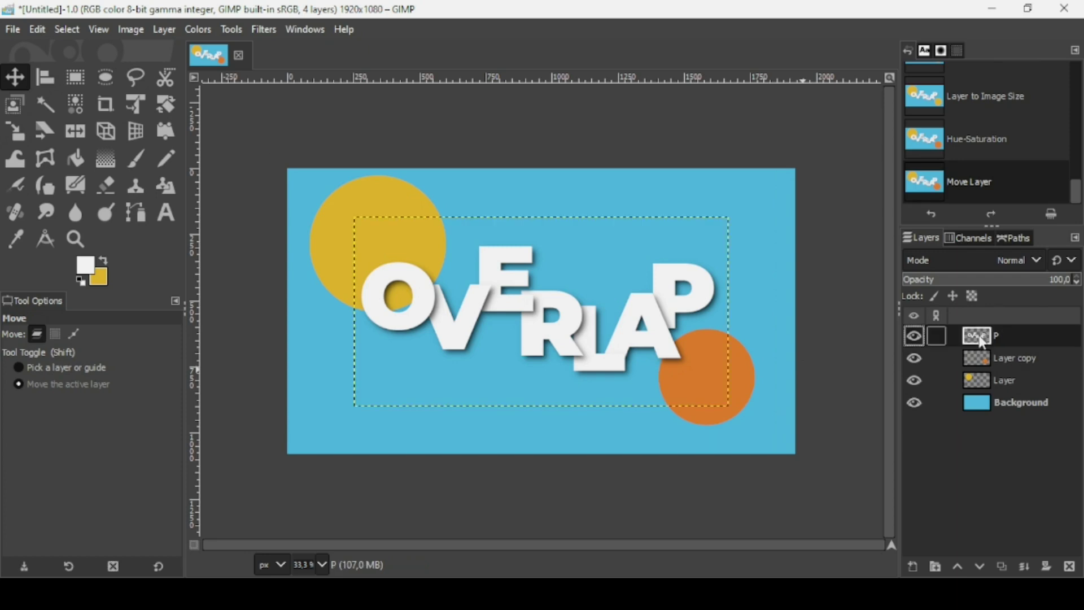
left_click(1028, 572)
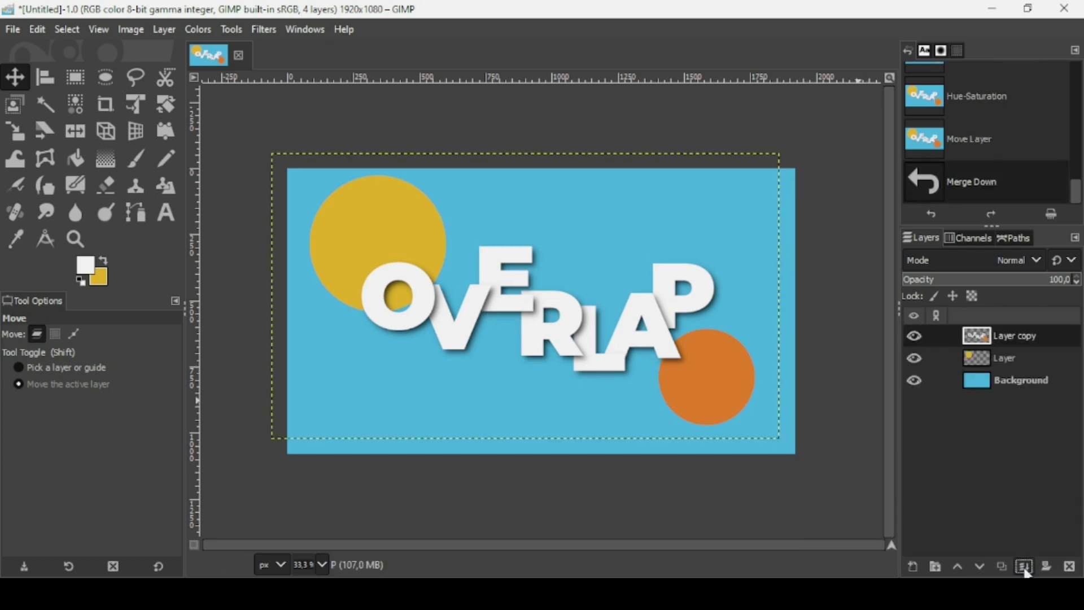
left_click(1028, 572)
left_click(1028, 572)
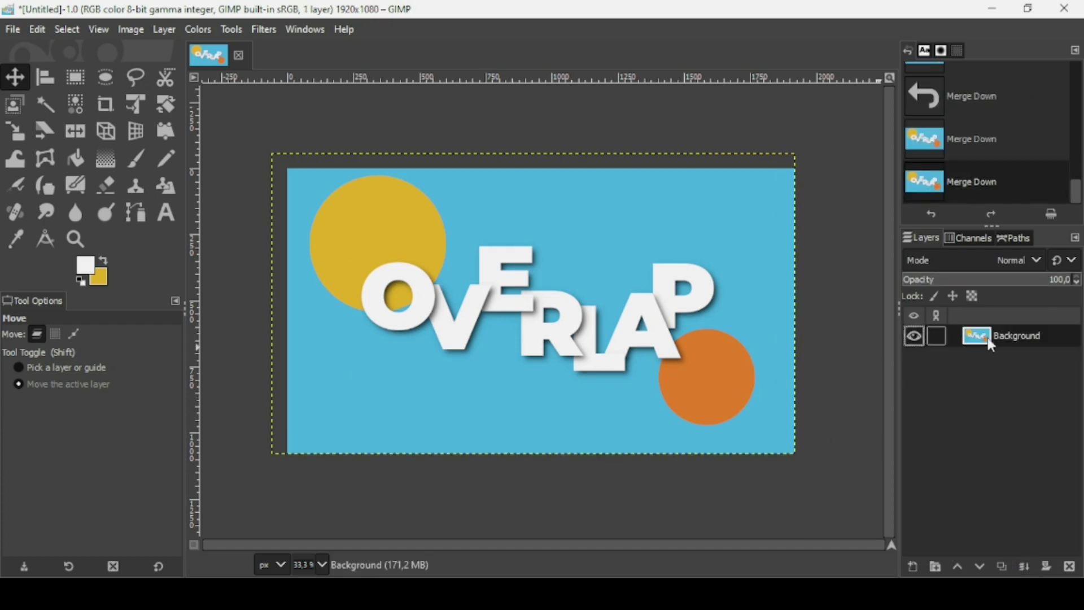
right_click(994, 346)
left_click(945, 275)
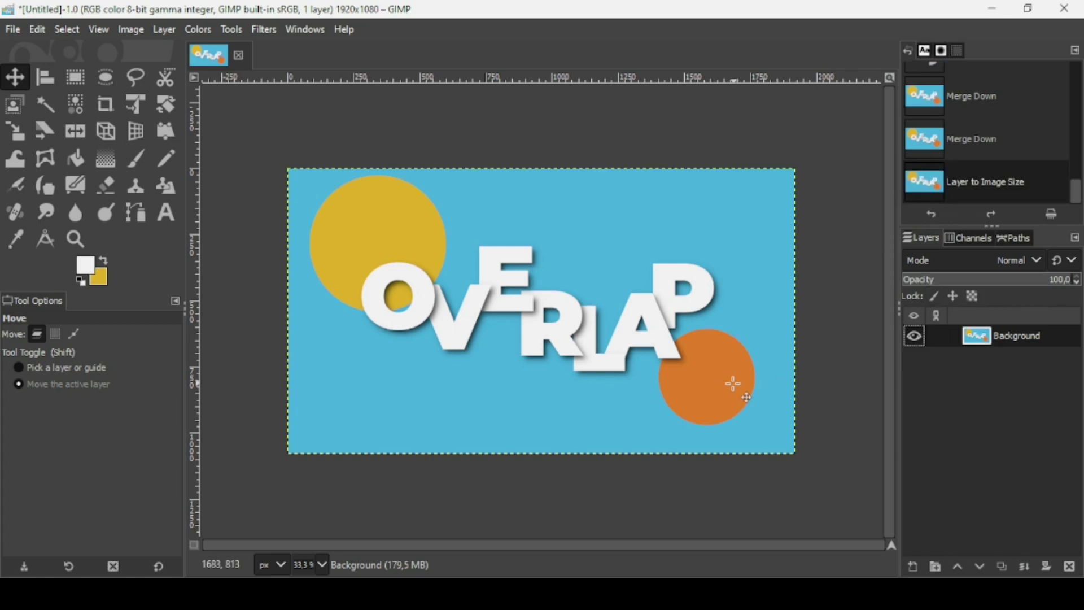